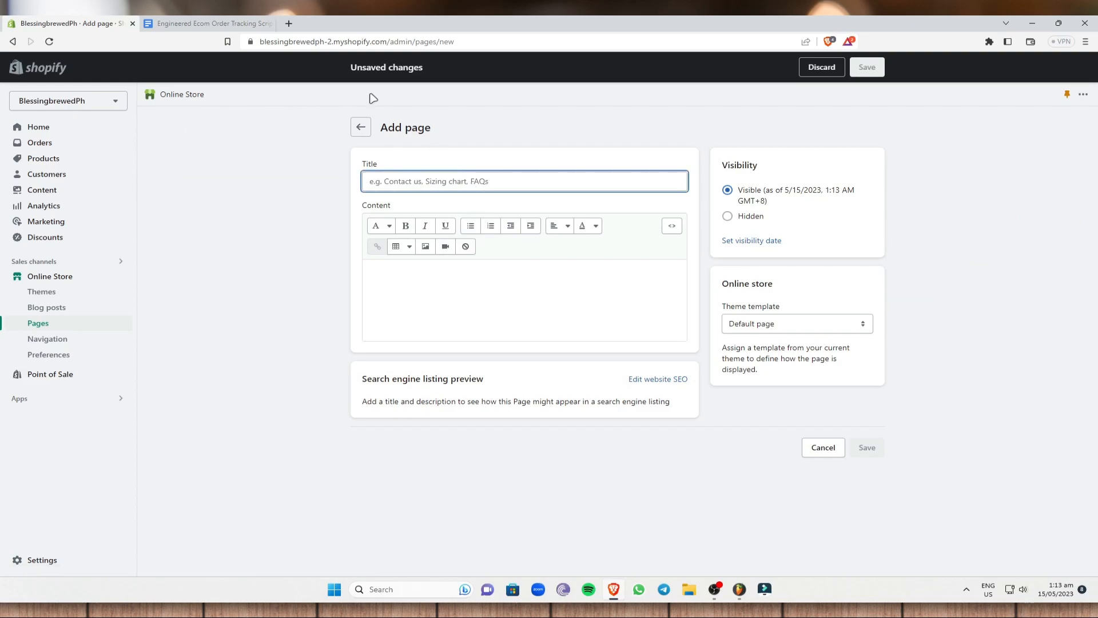
# Step: Title the new store page "Order Tracking Page"
pyautogui.write('C')
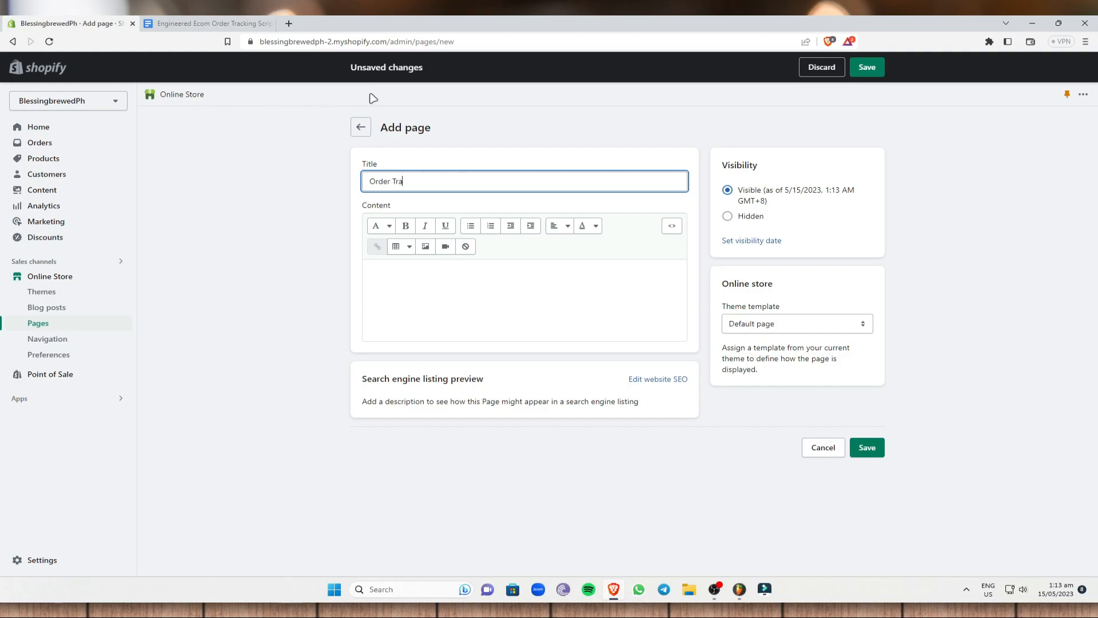
pyautogui.click(223, 265)
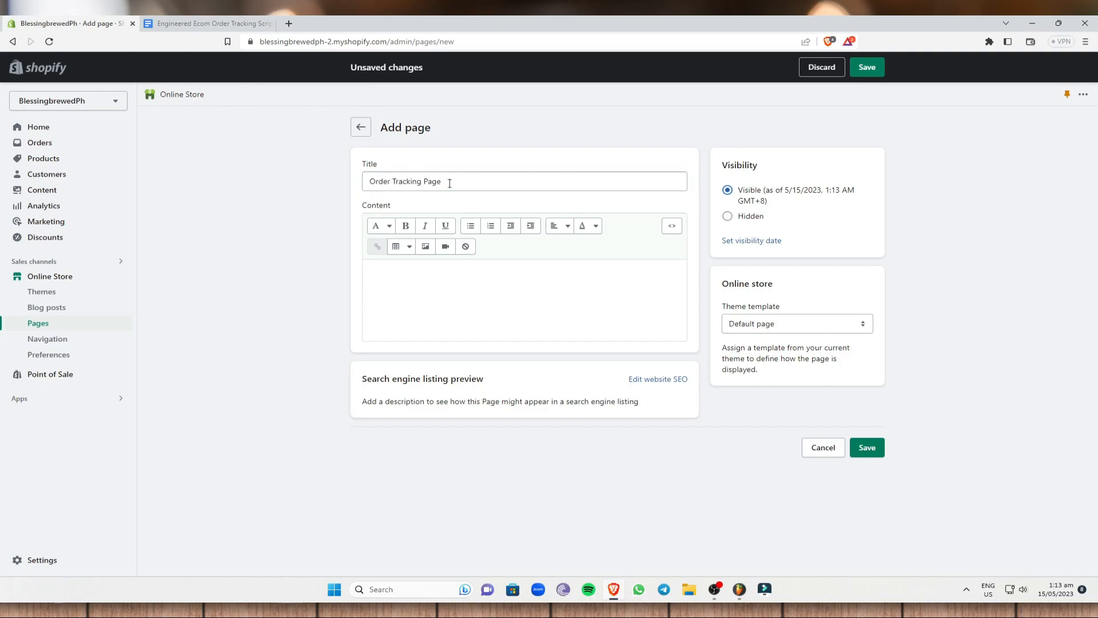
# Step: Switch to the Google Docs document with the order tracking script and examine its Tracking Page Script section, returning to the page form
pyautogui.click(193, 23)
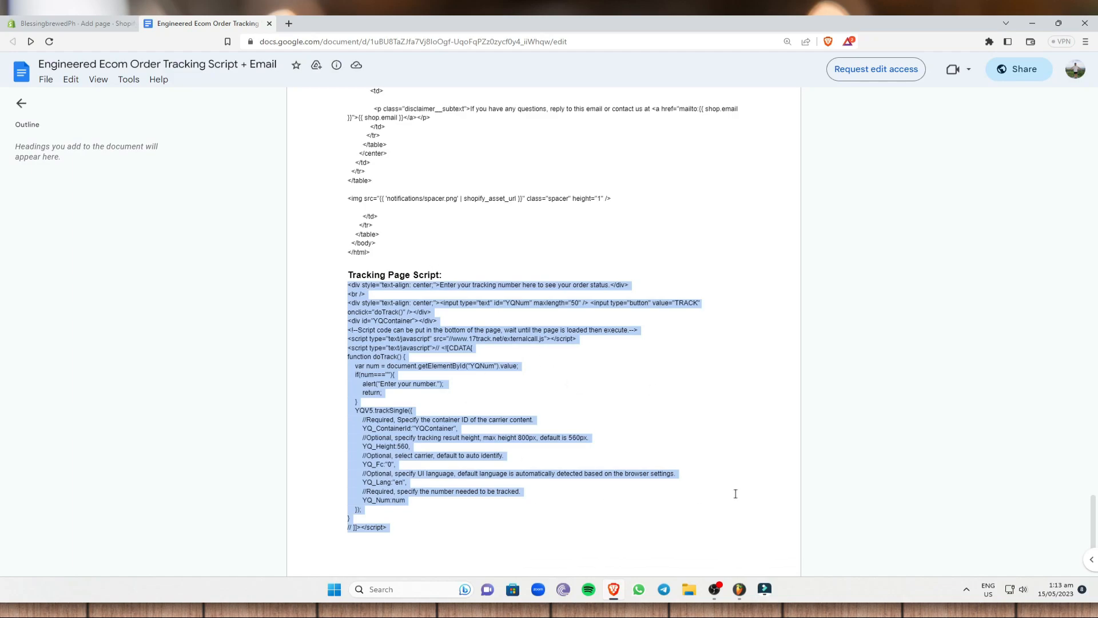
pyautogui.scroll(5, 699, 497)
pyautogui.scroll(-6, 641, 398)
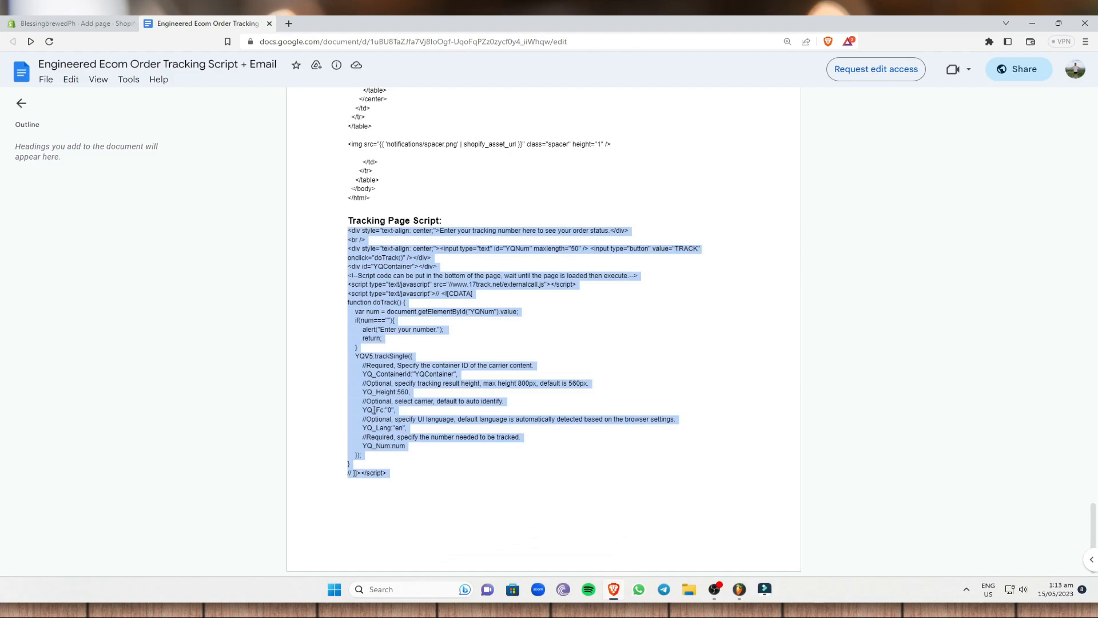
pyautogui.moveTo(568, 42); pyautogui.dragTo(247, 23)
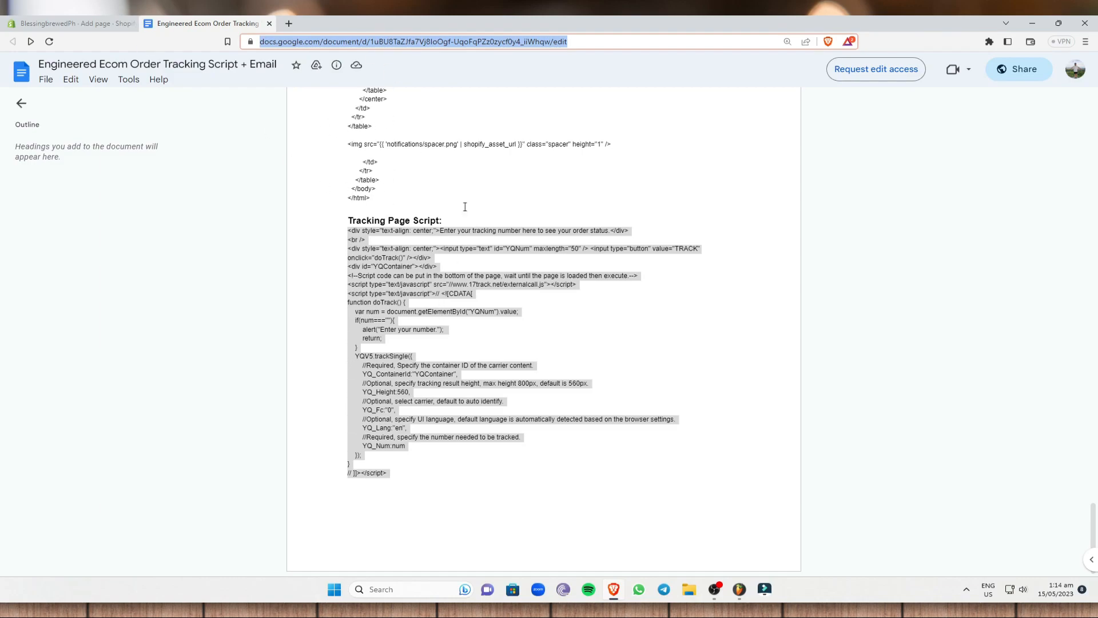
pyautogui.click(444, 417)
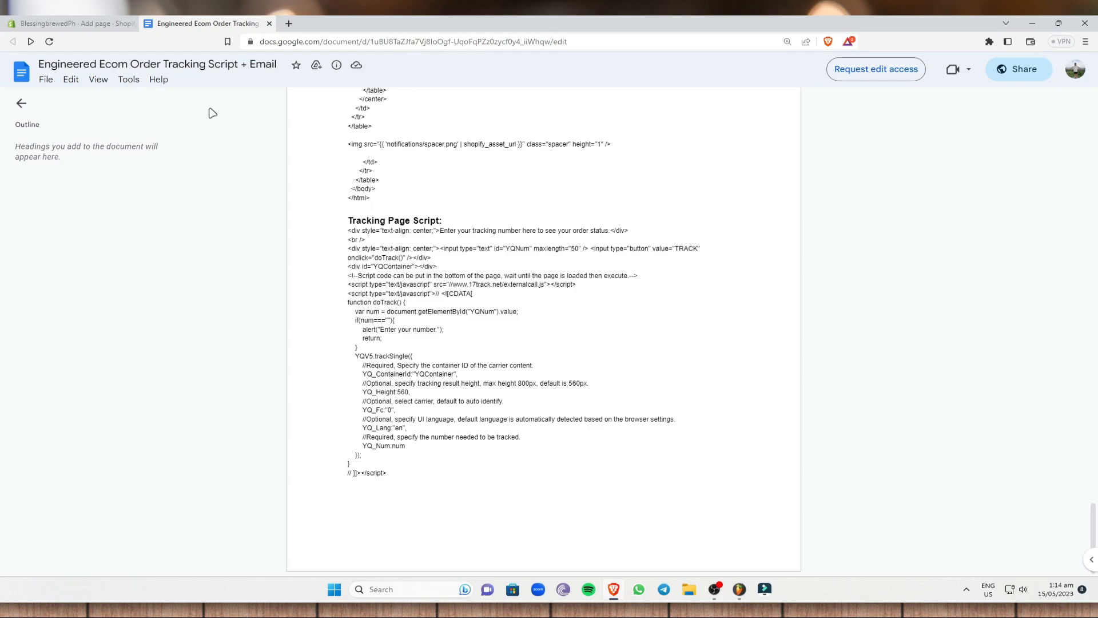
pyautogui.hotkey('ctrl', 'shift', 'Tab')
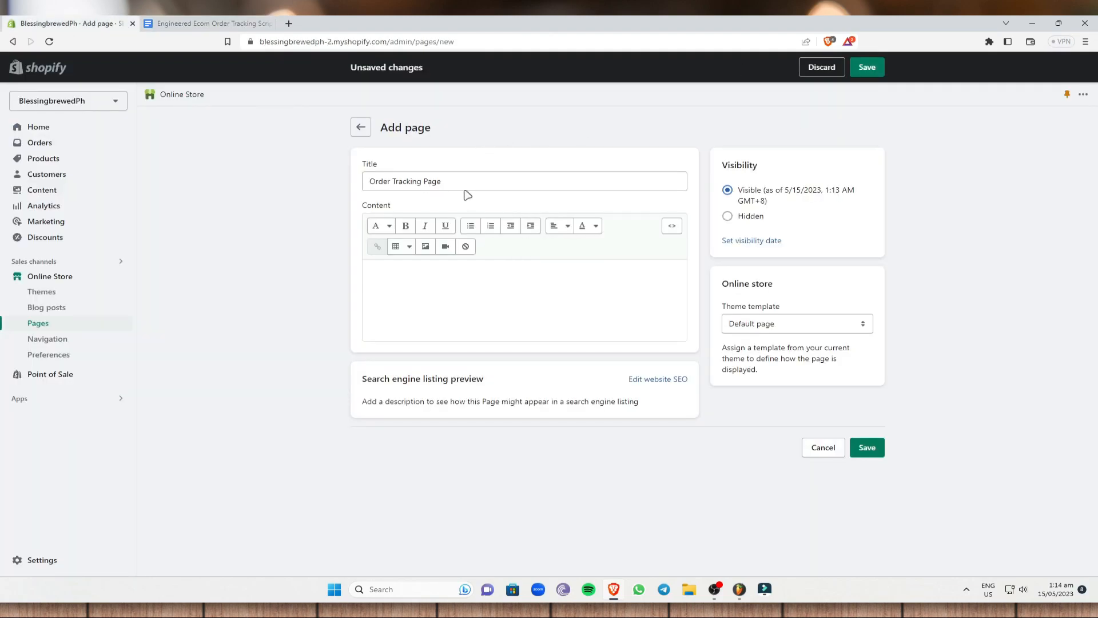
pyautogui.moveTo(483, 182); pyautogui.dragTo(303, 160)
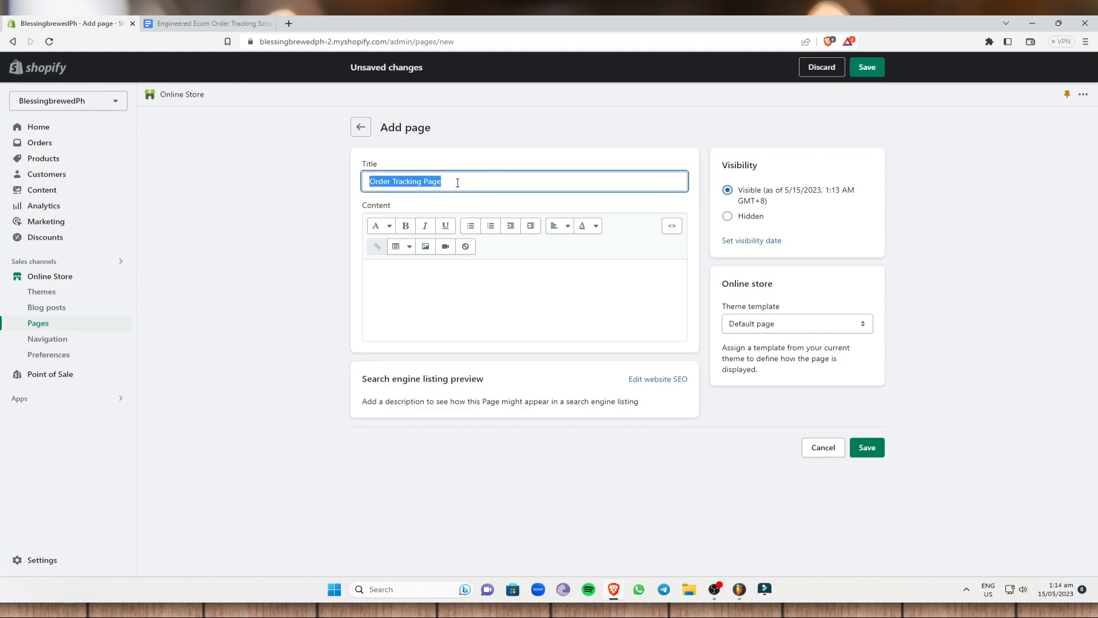
pyautogui.click(457, 182)
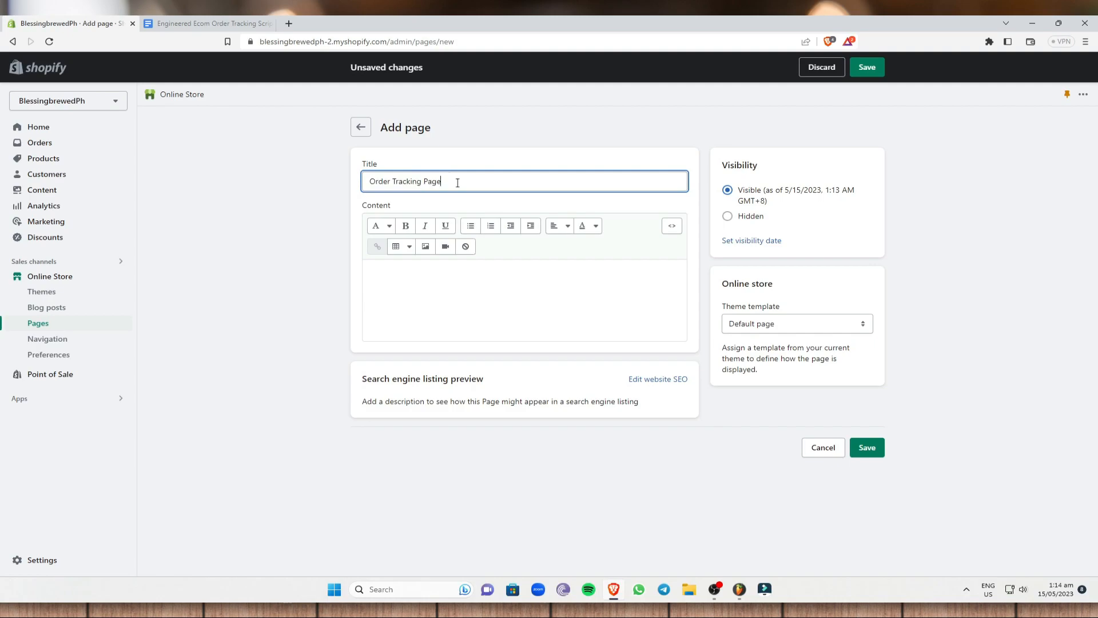
# Step: Copy the entire code under the "Tracking Page Script" heading at the end of the Google Docs document
pyautogui.click(197, 22)
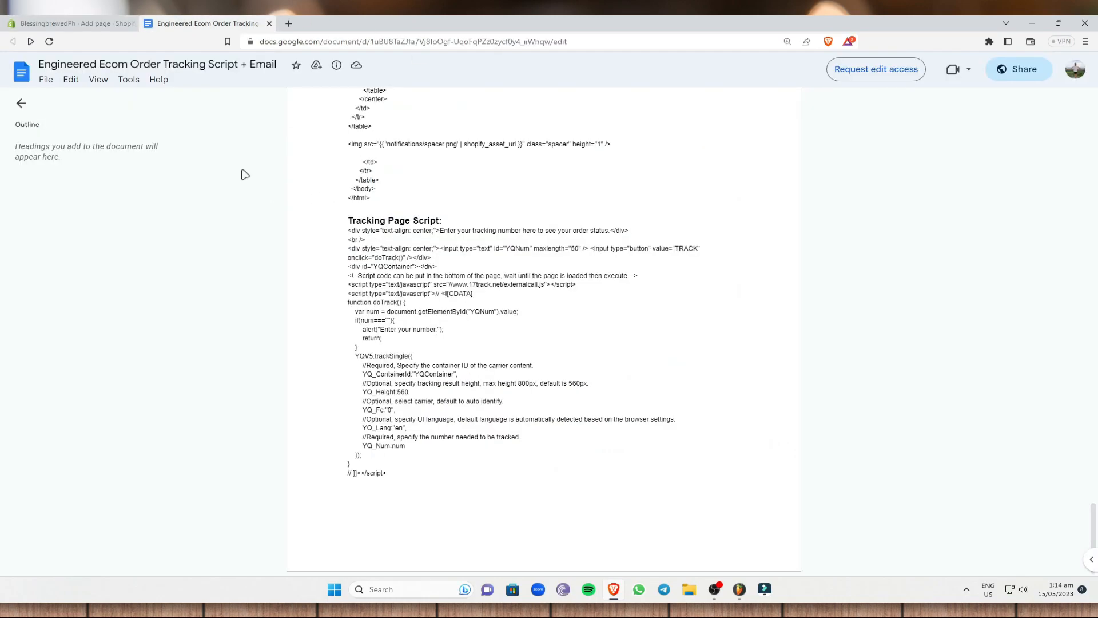
pyautogui.scroll(3, 346, 229)
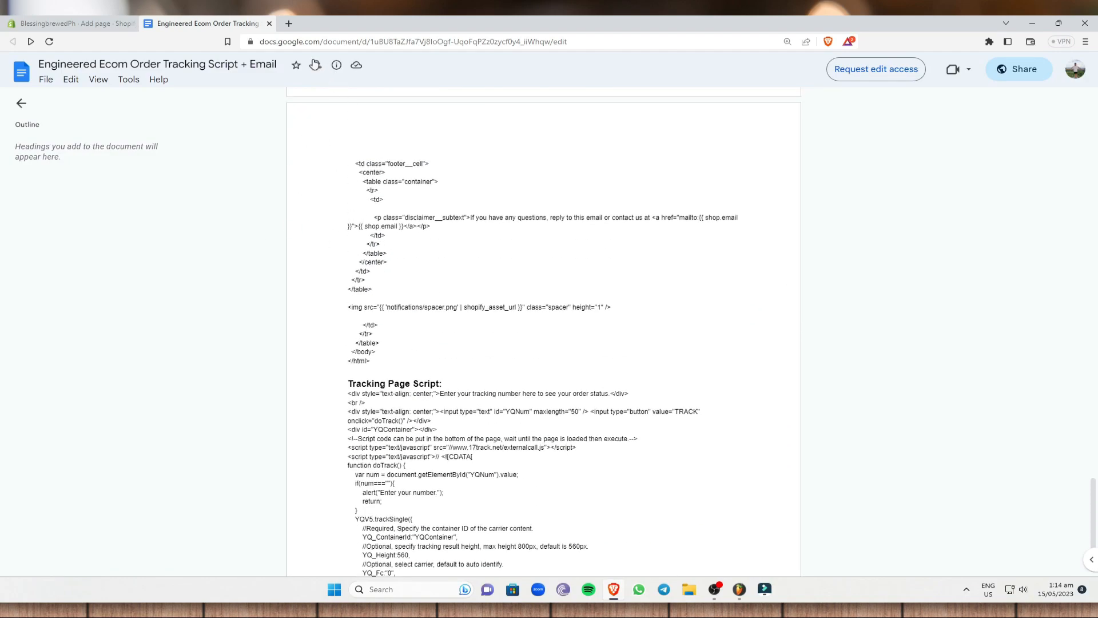
pyautogui.click(263, 42)
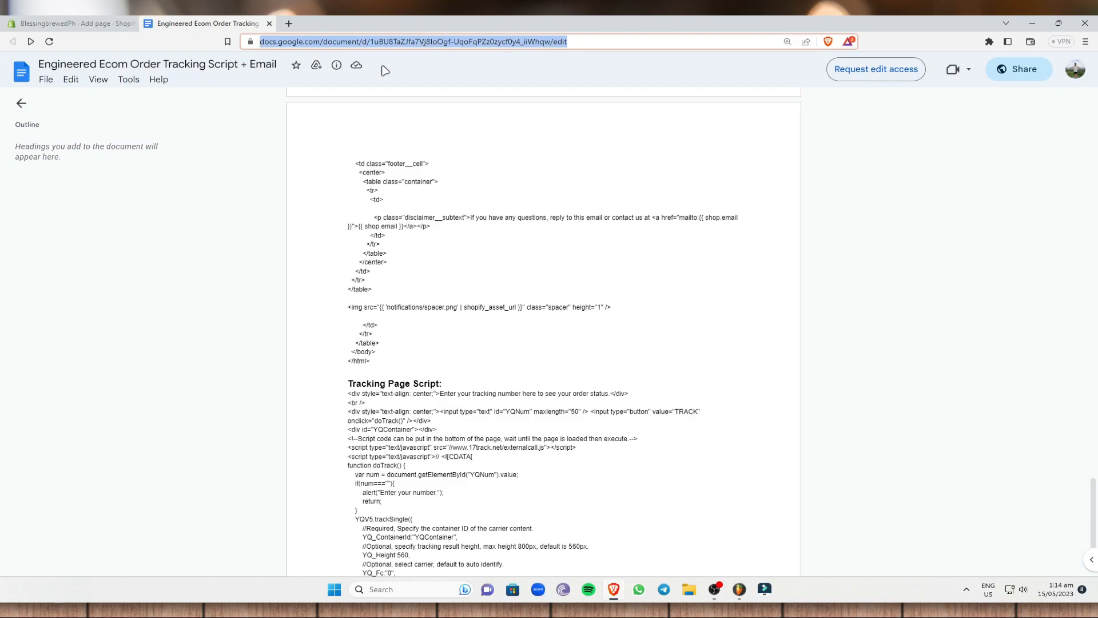
pyautogui.scroll(-1, 334, 336)
pyautogui.scroll(8, 572, 281)
pyautogui.moveTo(1093, 422); pyautogui.dragTo(1044, 498)
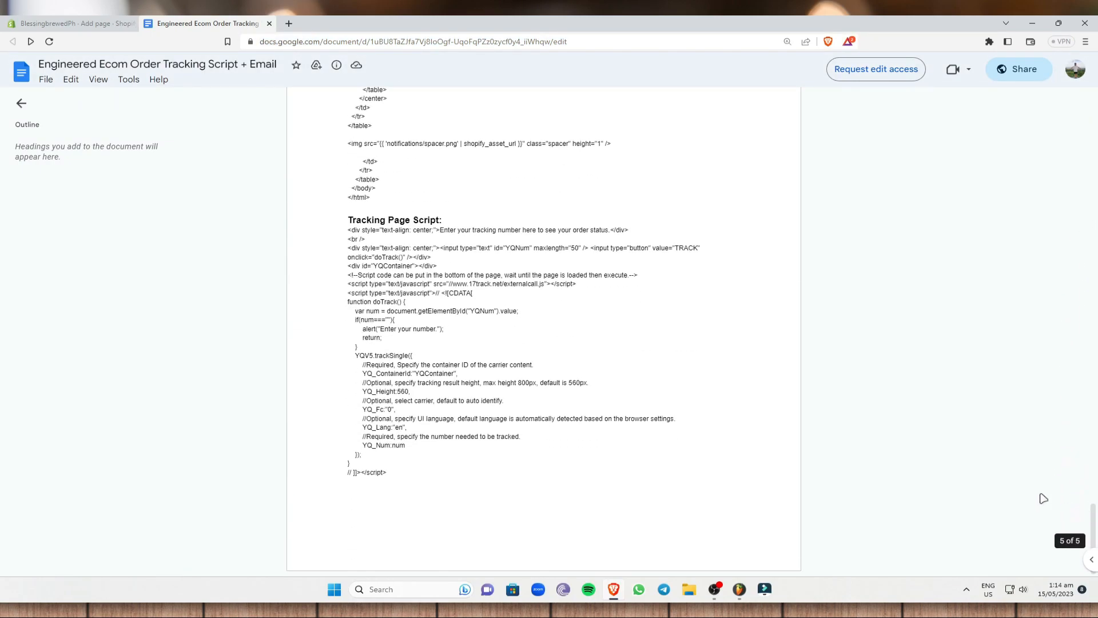
pyautogui.moveTo(345, 227); pyautogui.dragTo(410, 257)
pyautogui.click(346, 232)
pyautogui.moveTo(346, 231); pyautogui.dragTo(423, 235)
pyautogui.click(458, 216)
pyautogui.hotkey('ctrl', '+')
pyautogui.hotkey('ctrl', '+')
pyautogui.hotkey('ctrl', '+')
pyautogui.scroll(-1, 318, 267)
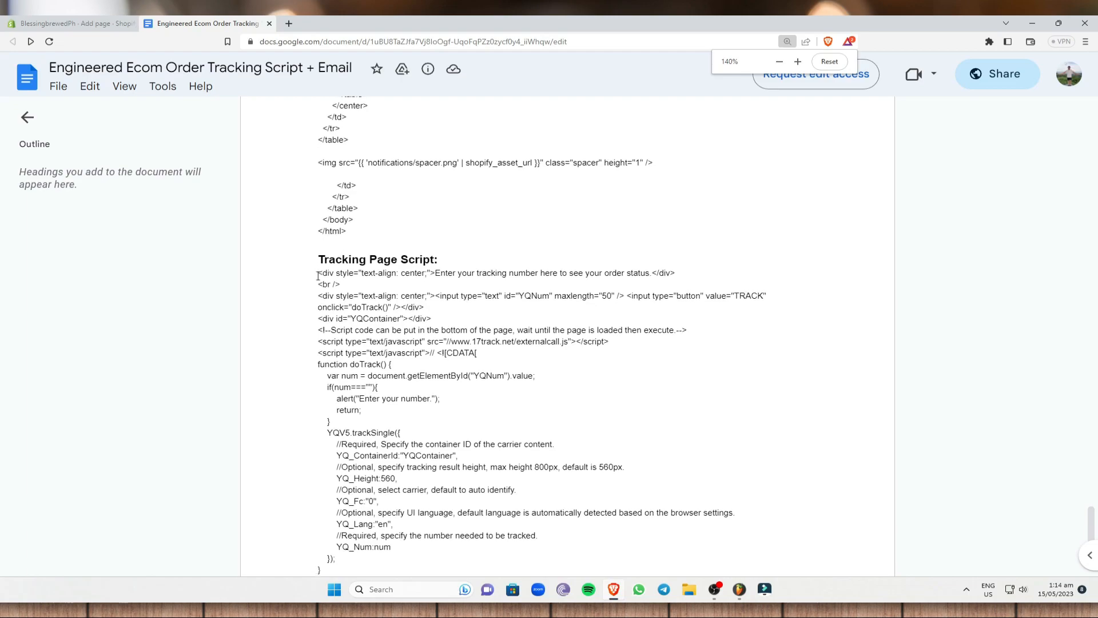
pyautogui.moveTo(318, 227); pyautogui.dragTo(494, 539)
pyautogui.rightClick(420, 456)
pyautogui.click(435, 436)
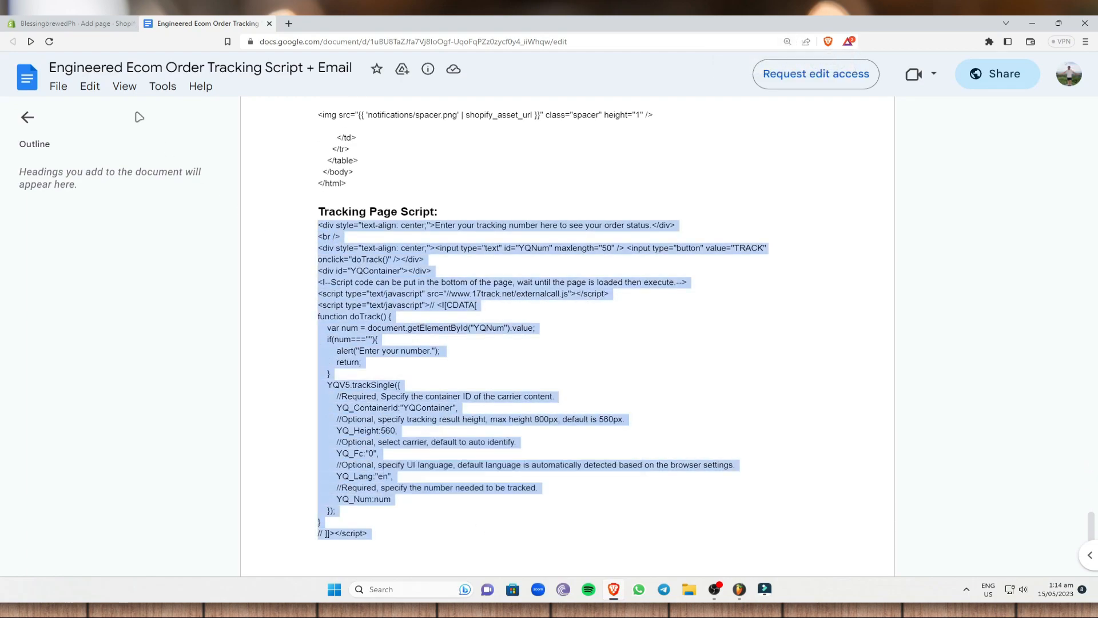
# Step: Paste the copied tracking script as HTML into the content of the new Shopify page and save the page
pyautogui.click(92, 20)
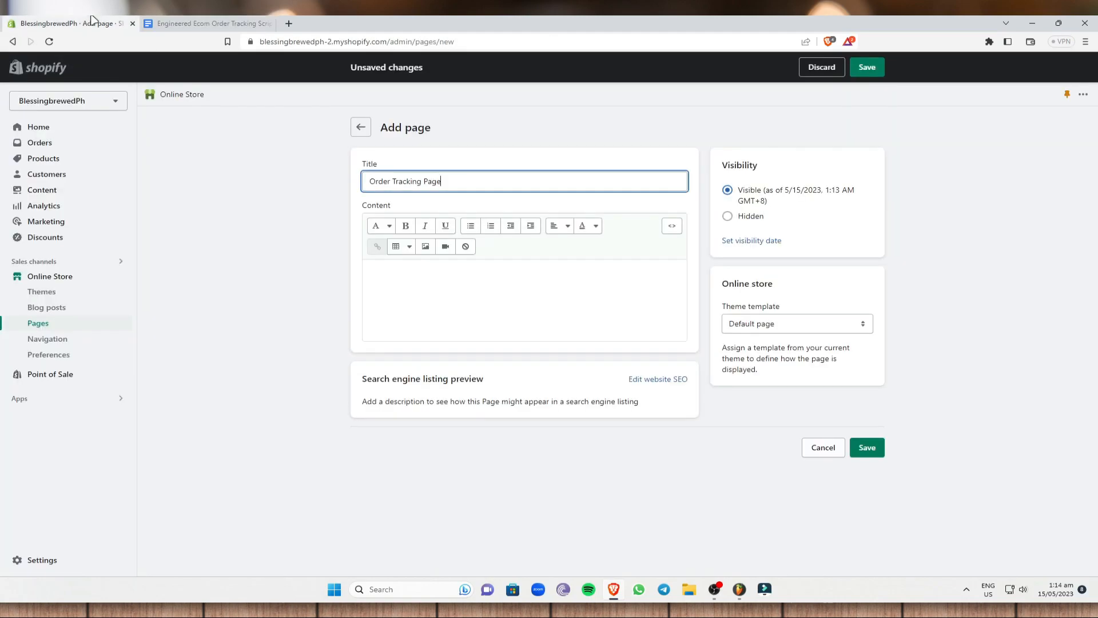
pyautogui.click(673, 227)
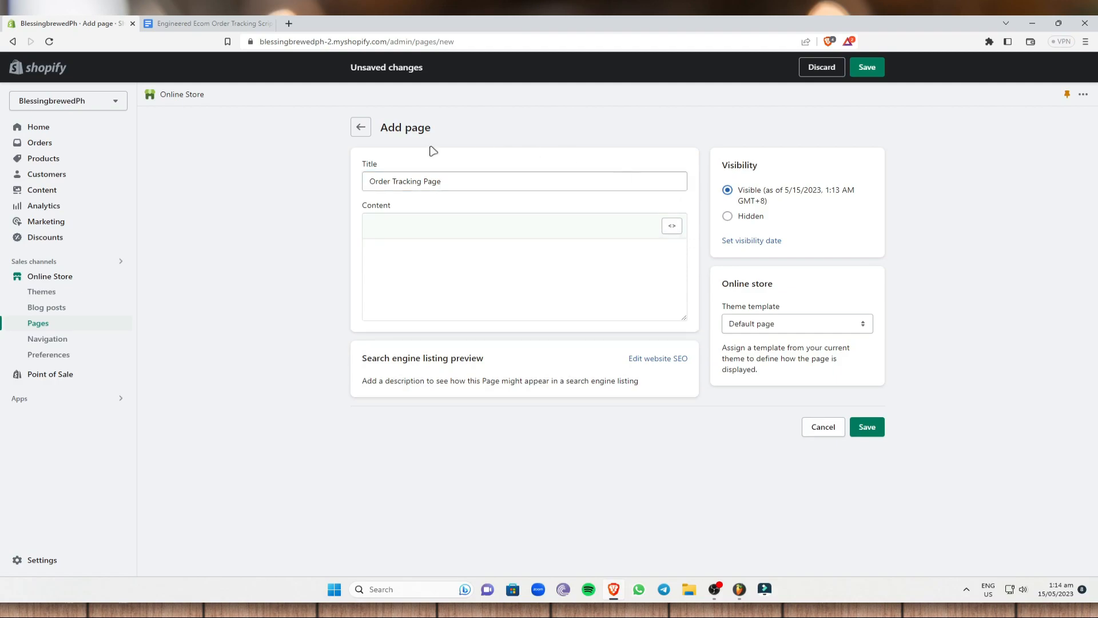
pyautogui.rightClick(416, 257)
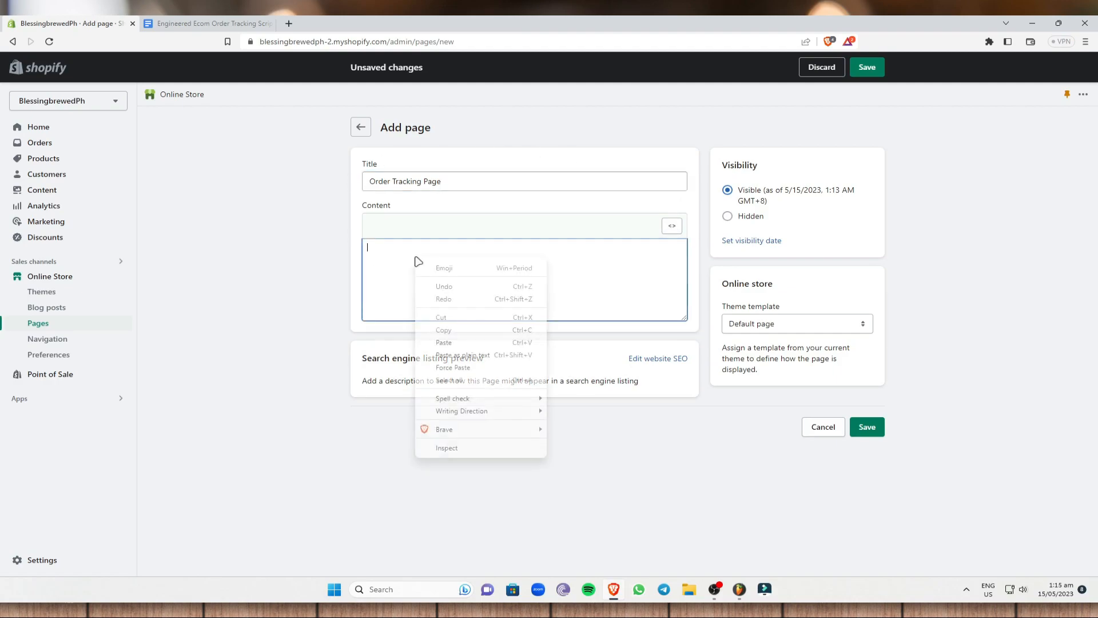
pyautogui.click(472, 341)
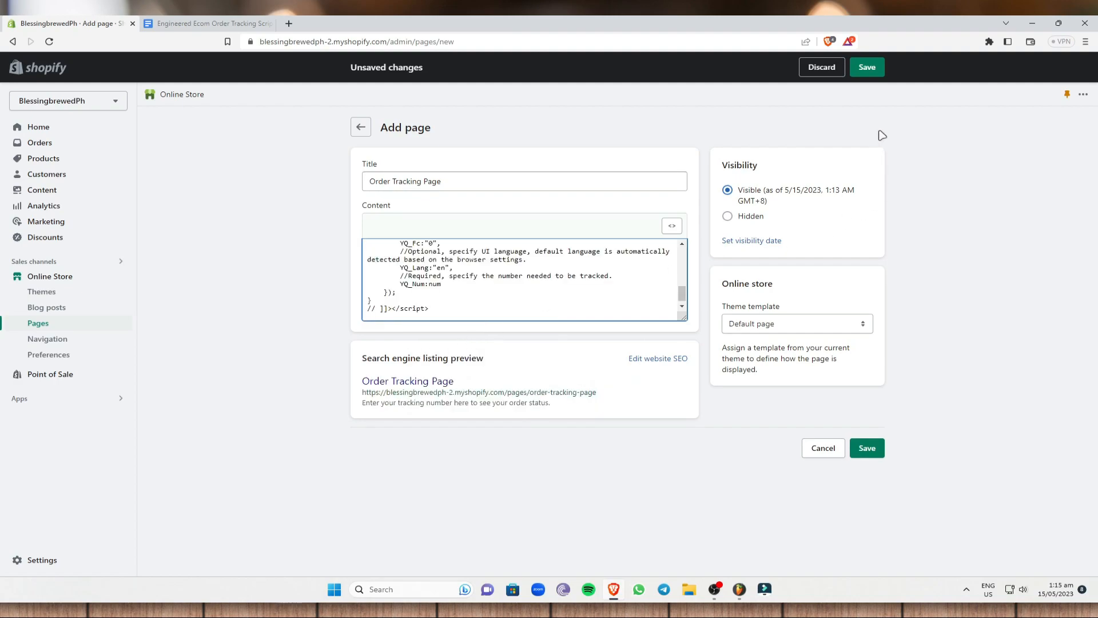
pyautogui.click(867, 68)
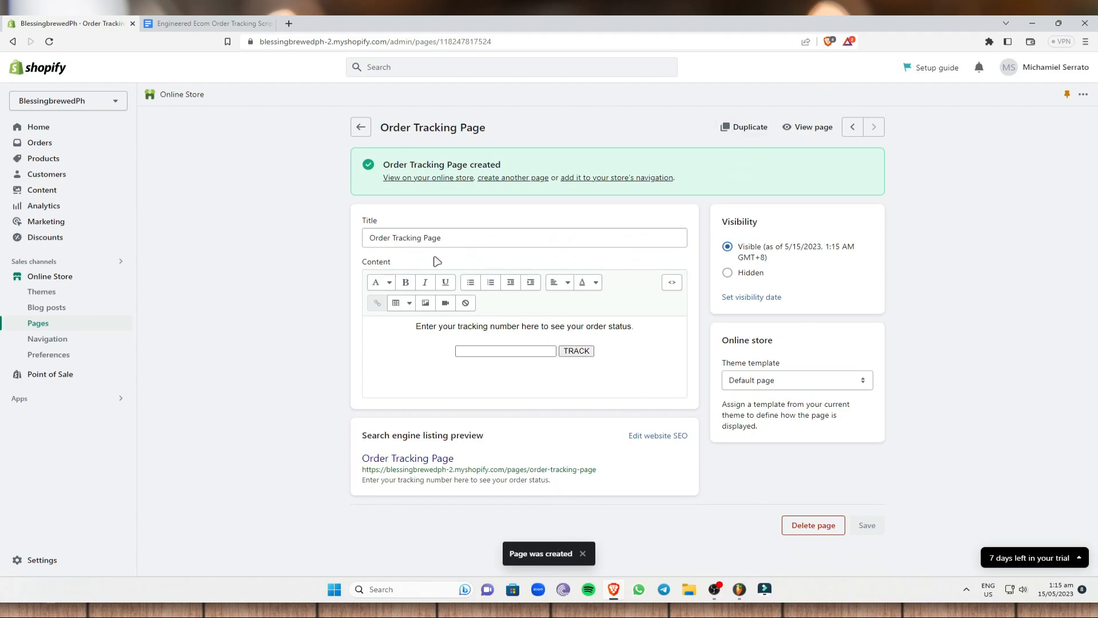
# Step: View the saved Order Tracking Page on the online store and compare it with its page editor in the admin
pyautogui.click(221, 22)
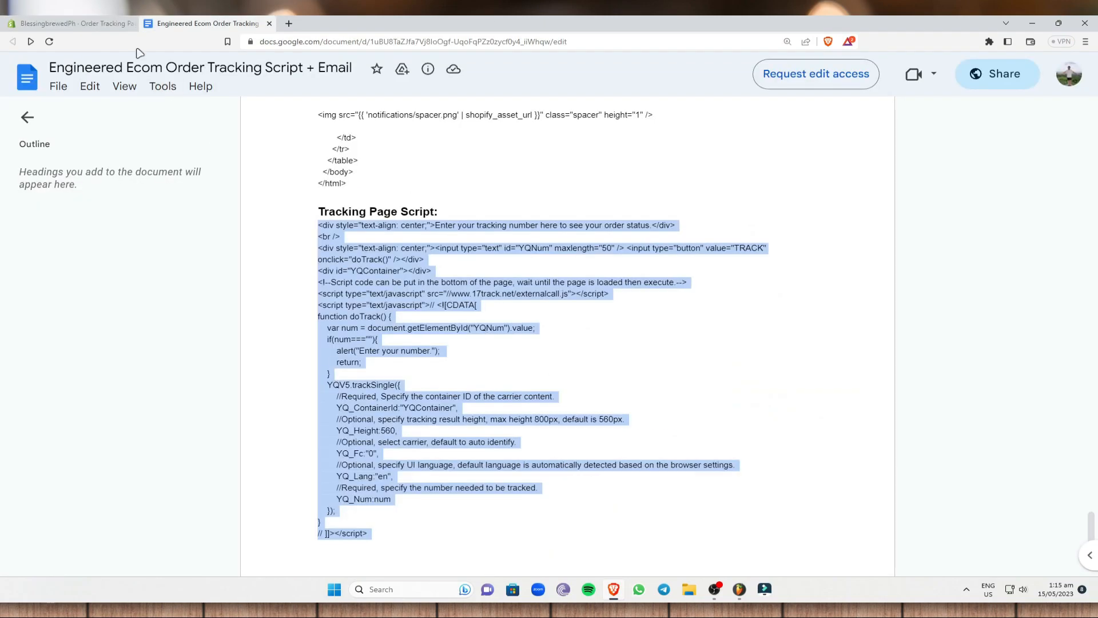
pyautogui.hotkey('ctrl', 'shift', 'Tab')
pyautogui.click(817, 127)
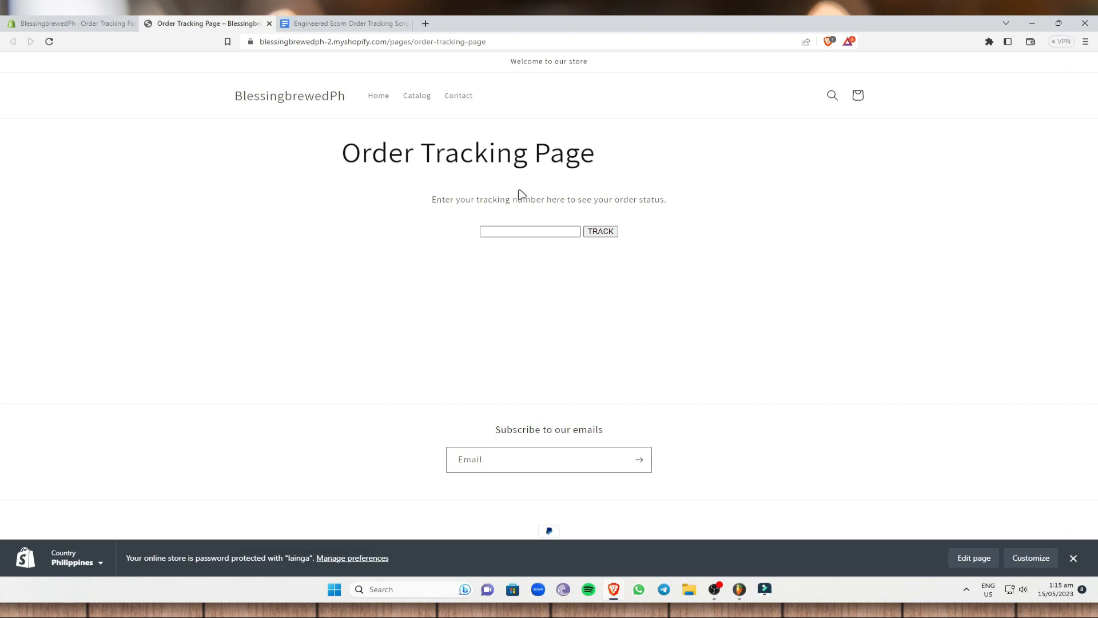
pyautogui.click(80, 23)
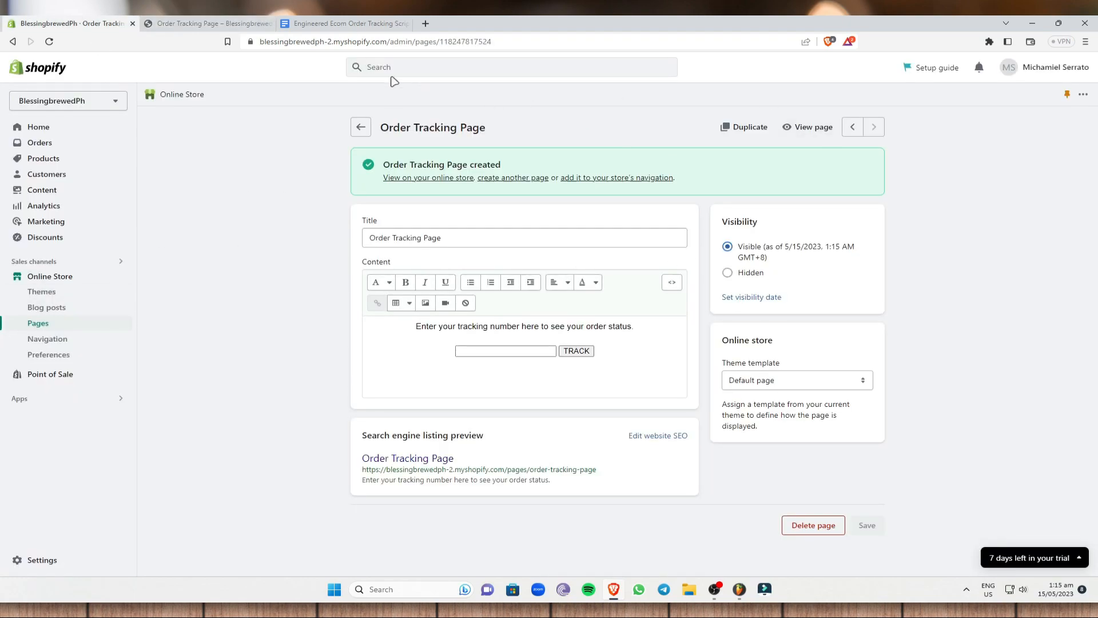
pyautogui.click(205, 23)
pyautogui.click(55, 22)
pyautogui.click(194, 23)
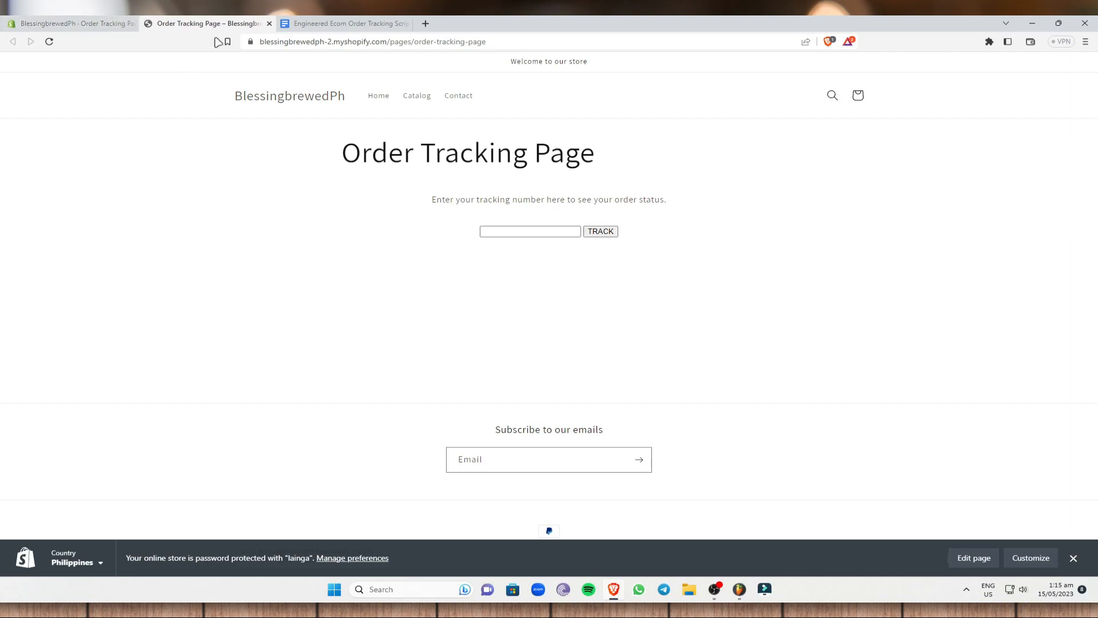
pyautogui.click(14, 23)
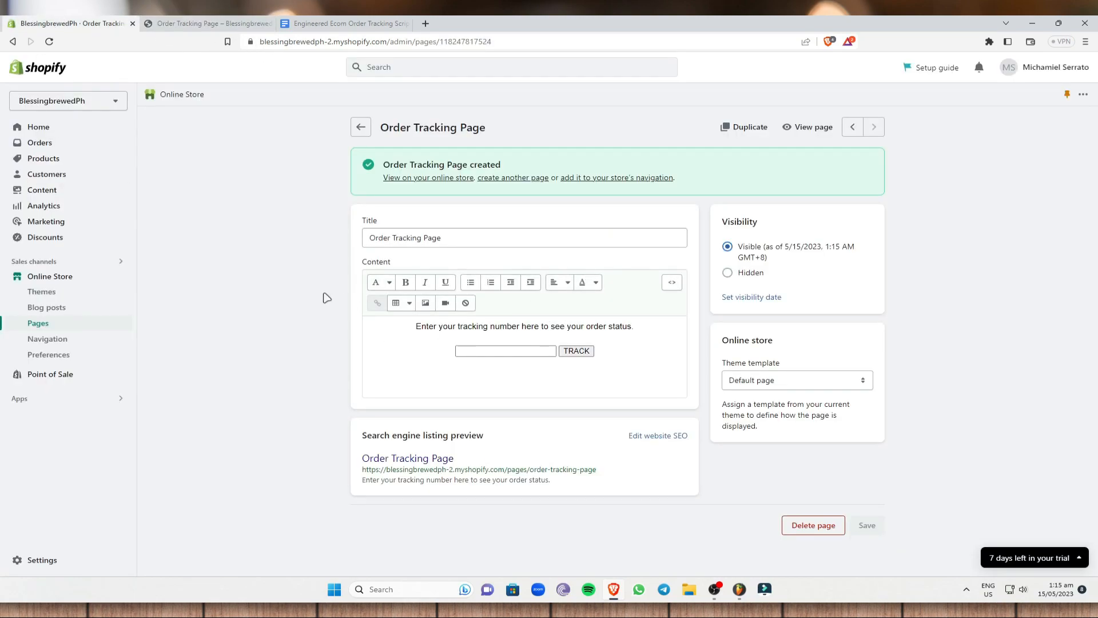
pyautogui.click(212, 22)
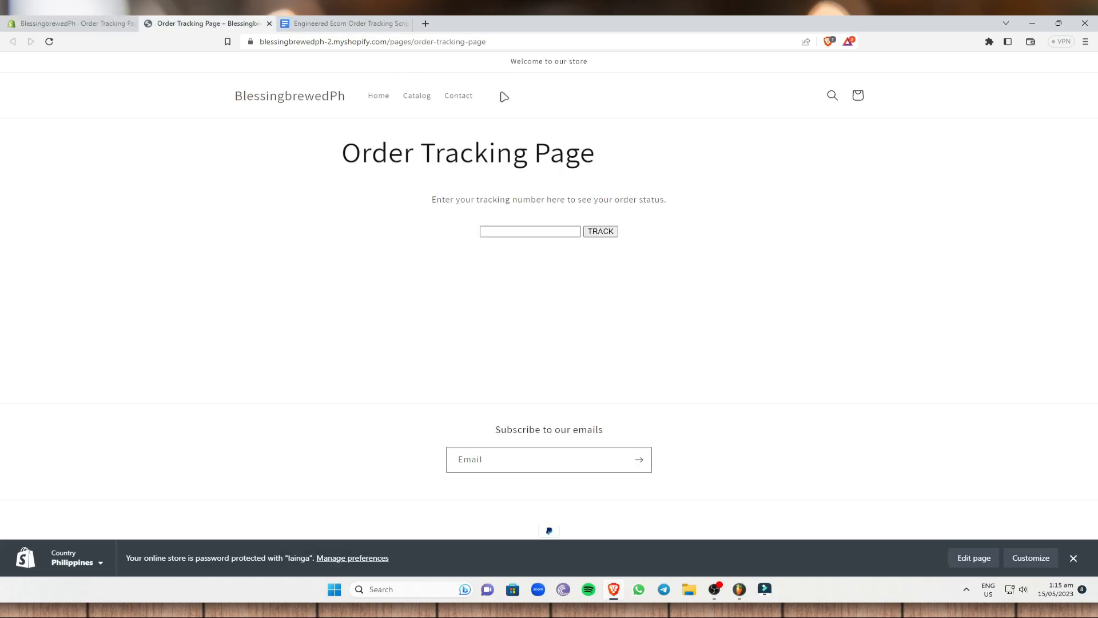
pyautogui.click(49, 21)
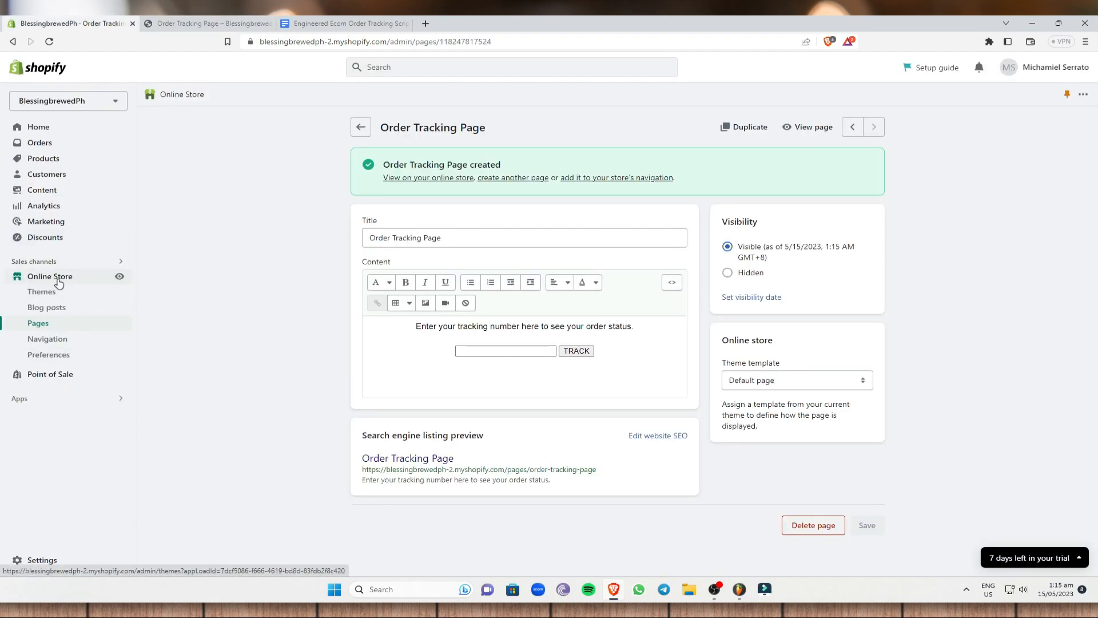
# Step: Start a new item named "Order Tracking Page" in the online store's Main menu navigation
pyautogui.click(72, 345)
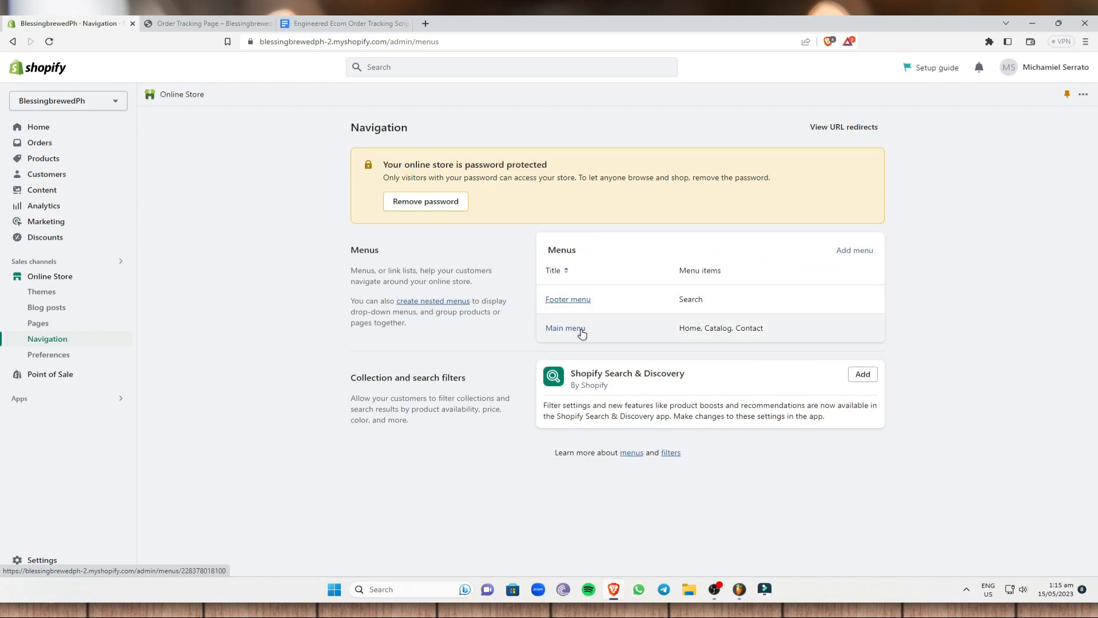
pyautogui.click(582, 334)
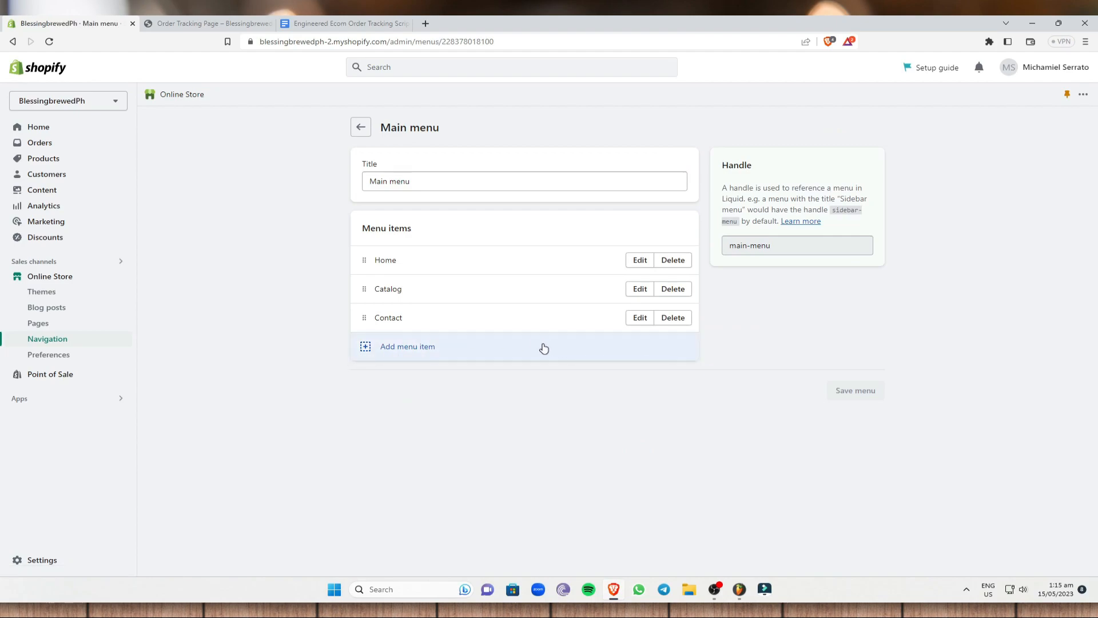
pyautogui.click(446, 352)
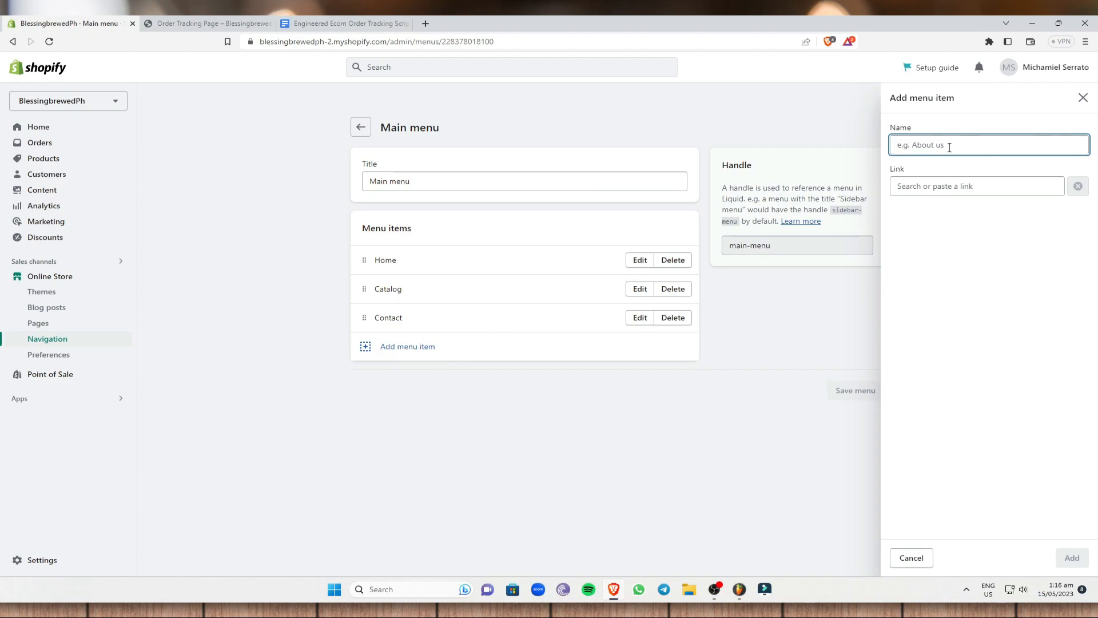
pyautogui.write('Order Tracking Page')
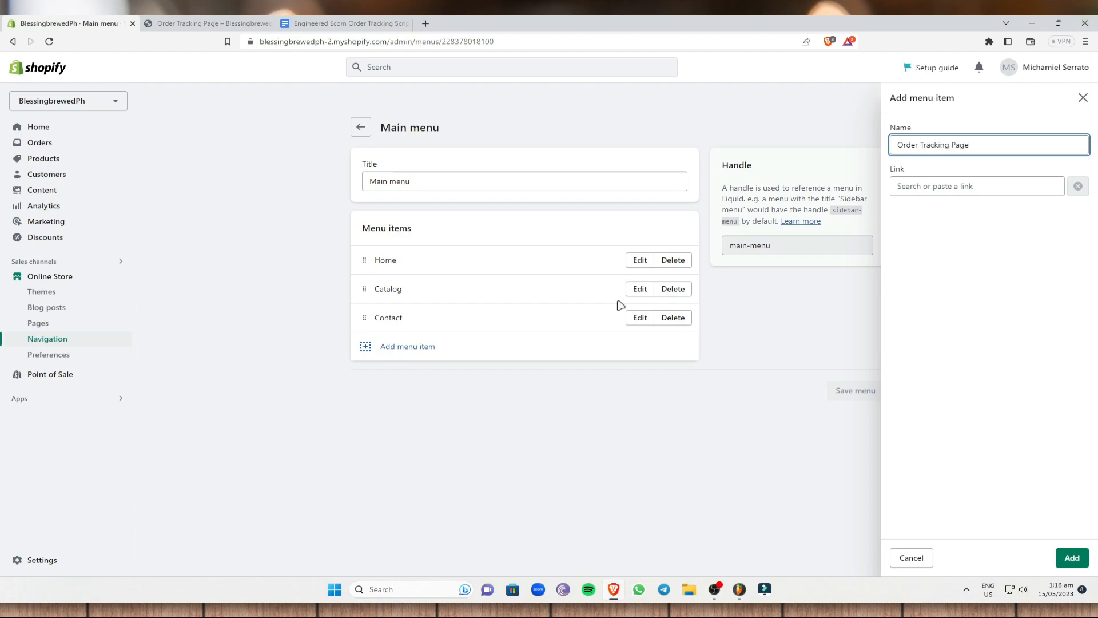
# Step: Link the new menu item to the store's Order Tracking Page
pyautogui.click(978, 186)
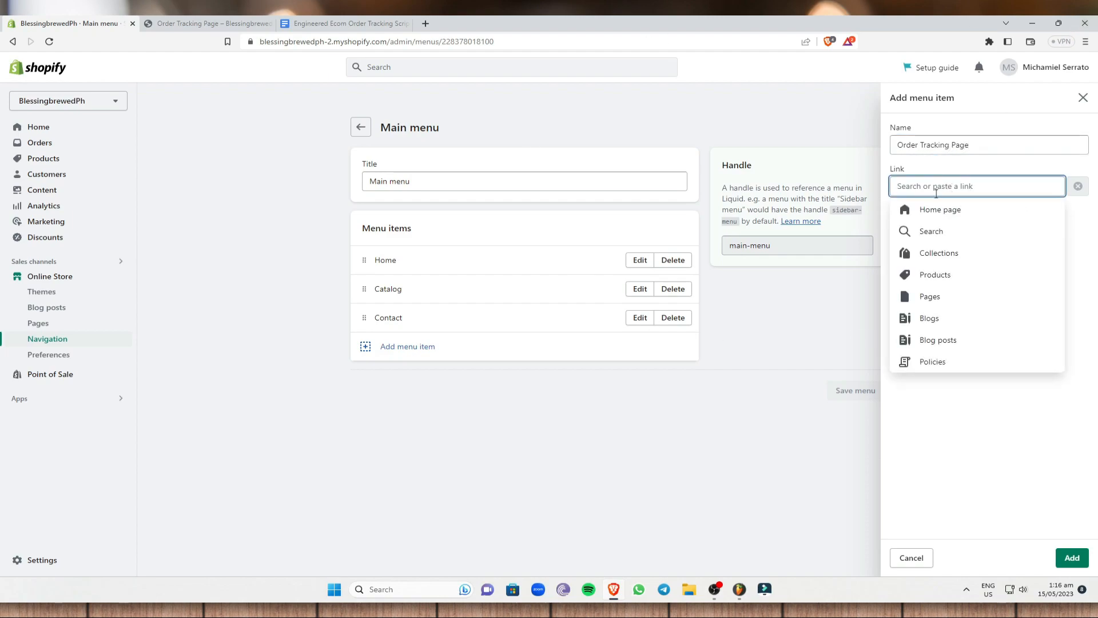
pyautogui.click(951, 298)
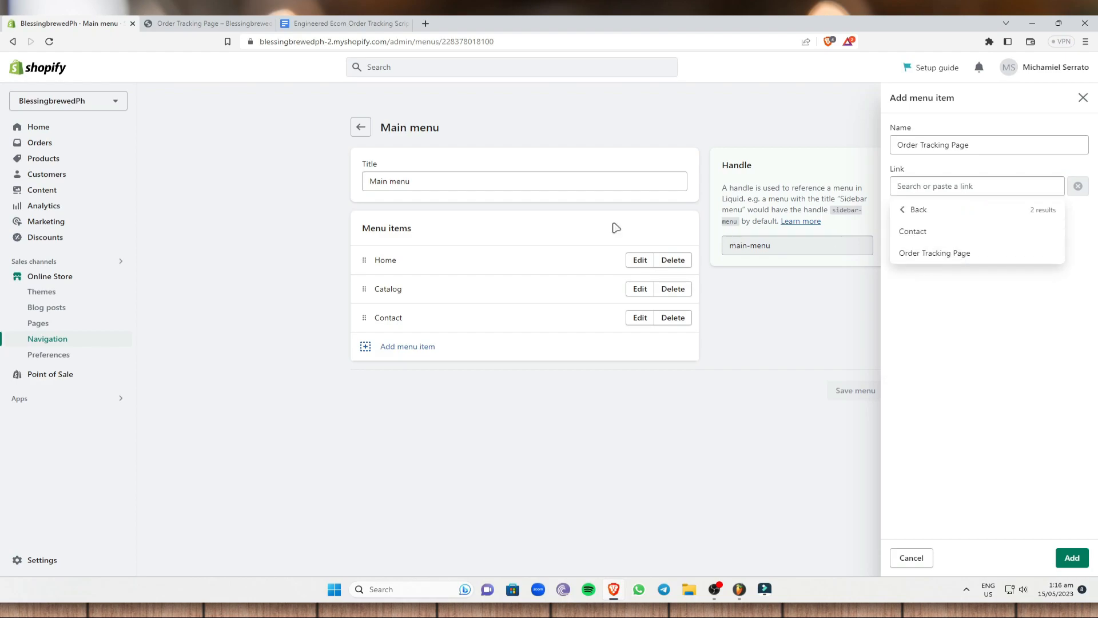
pyautogui.click(230, 22)
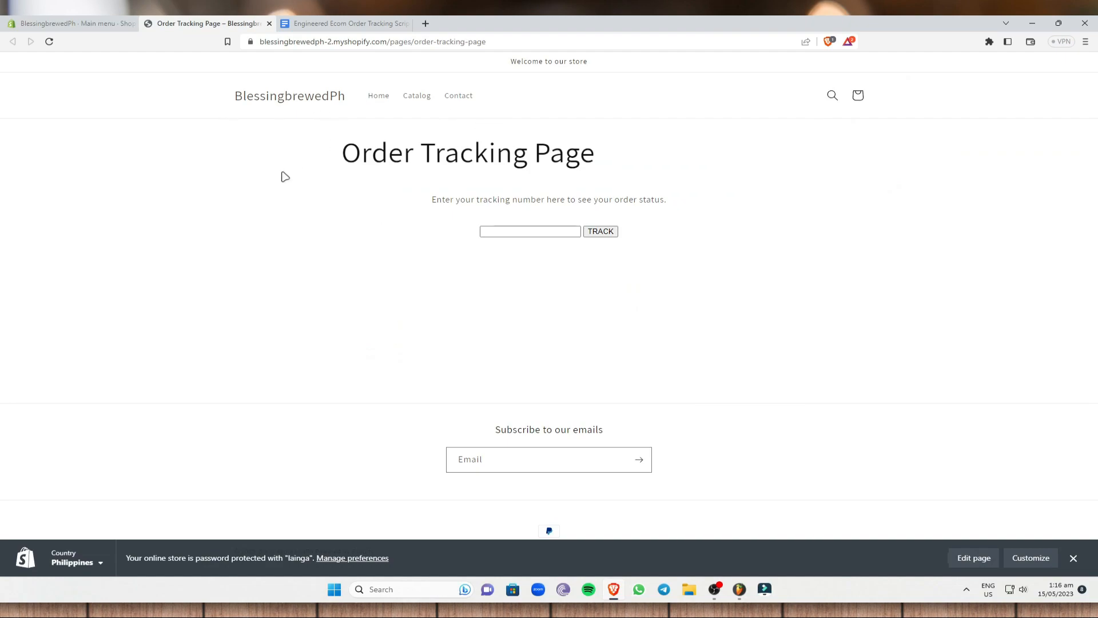
pyautogui.hotkey('ctrl', 'shift', 'Tab')
pyautogui.click(990, 252)
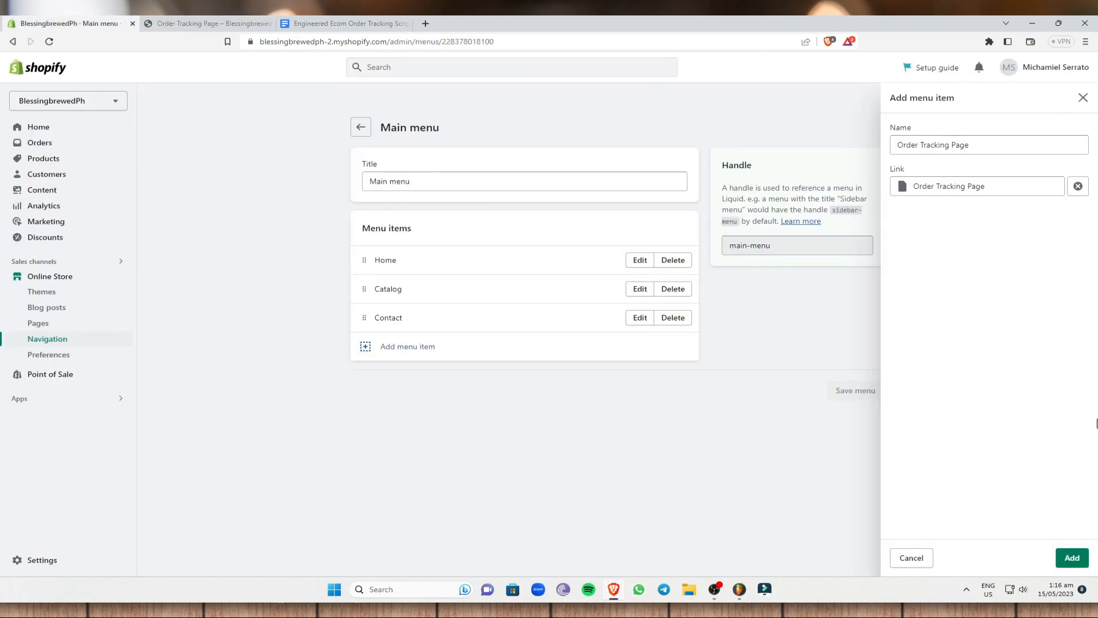
# Step: Add the configured Order Tracking Page item to the Main menu and save the menu
pyautogui.click(1069, 563)
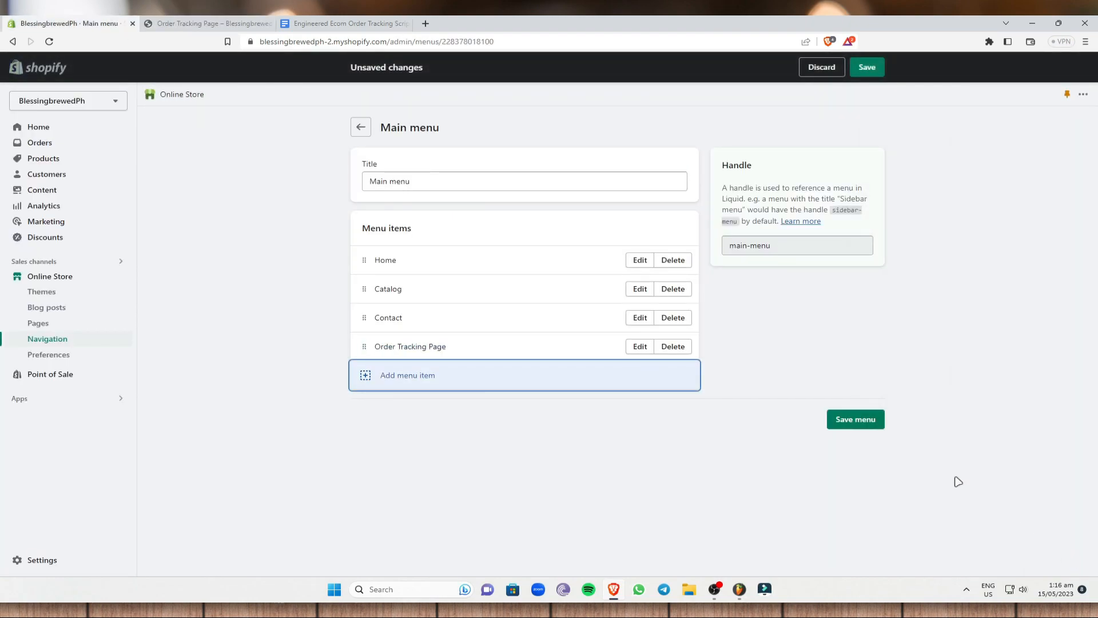
pyautogui.click(868, 423)
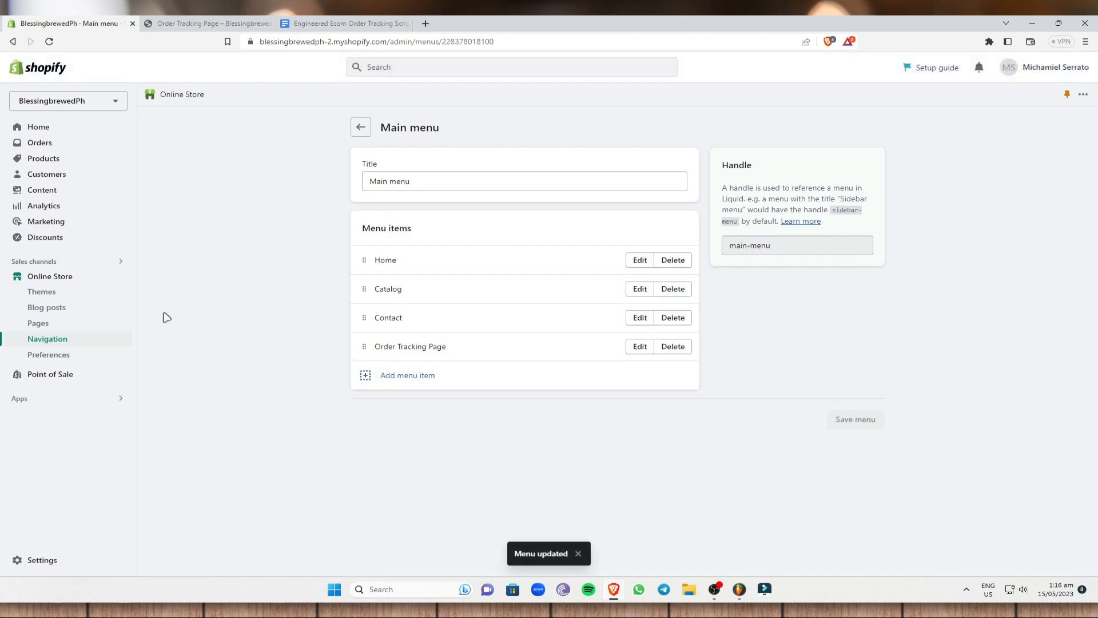
# Step: View the live online store, open the Order Tracking Page from its header menu and check the page title and tracking number field
pyautogui.click(120, 278)
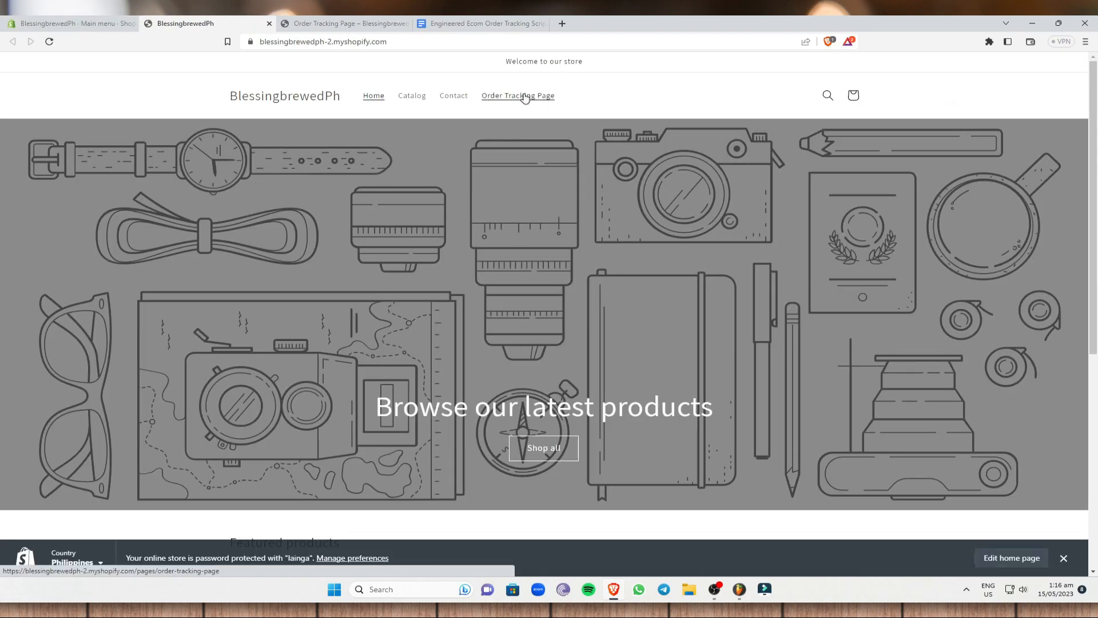
pyautogui.click(504, 97)
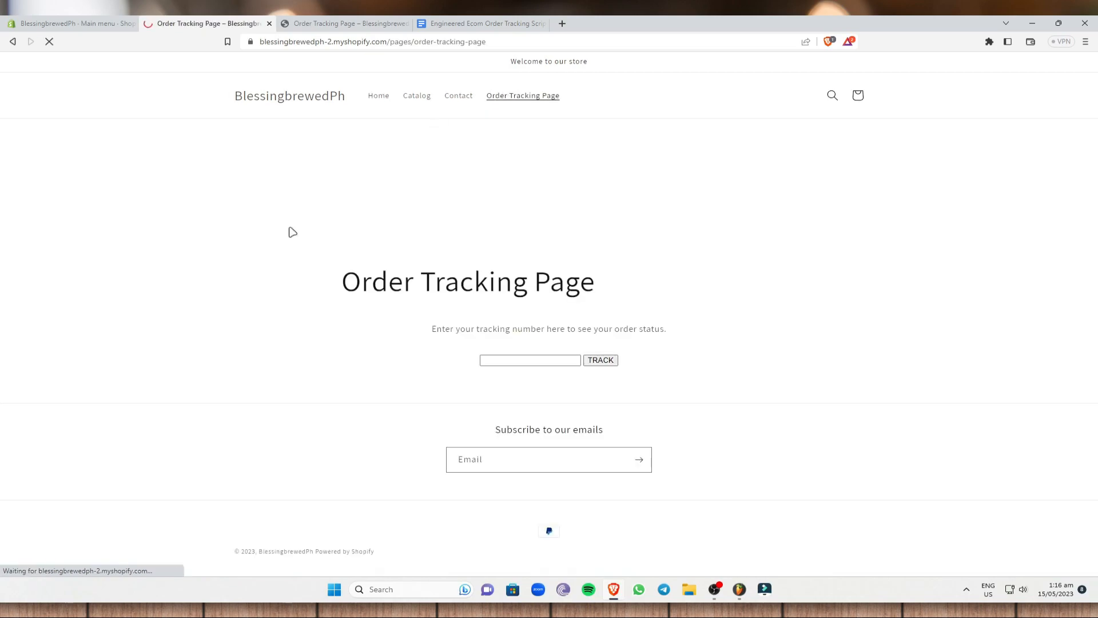
pyautogui.moveTo(331, 284); pyautogui.dragTo(700, 302)
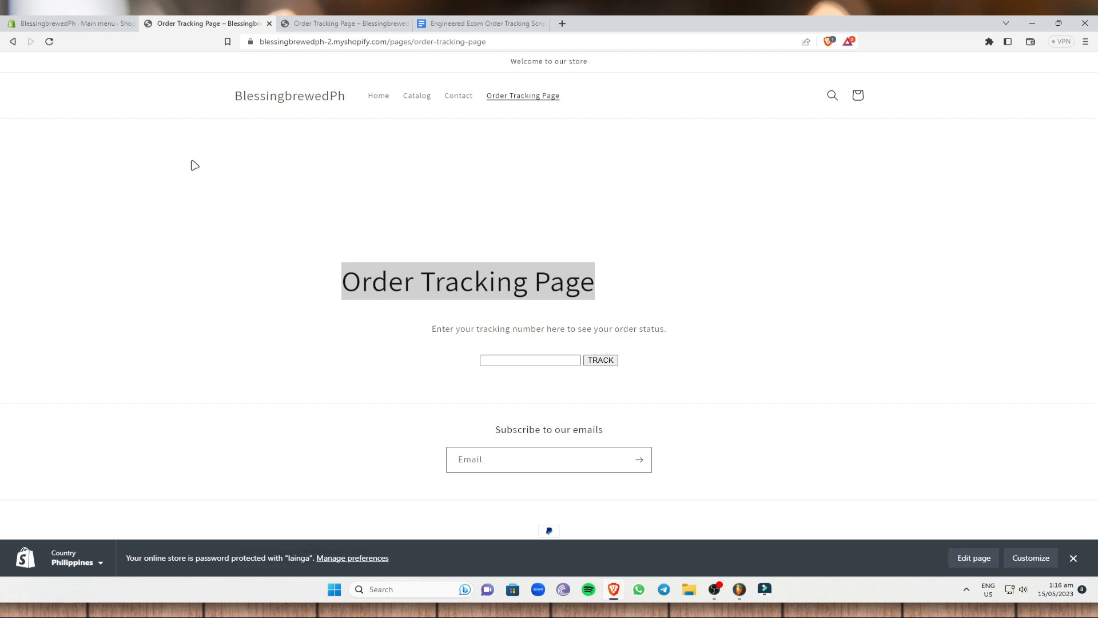
pyautogui.click(520, 361)
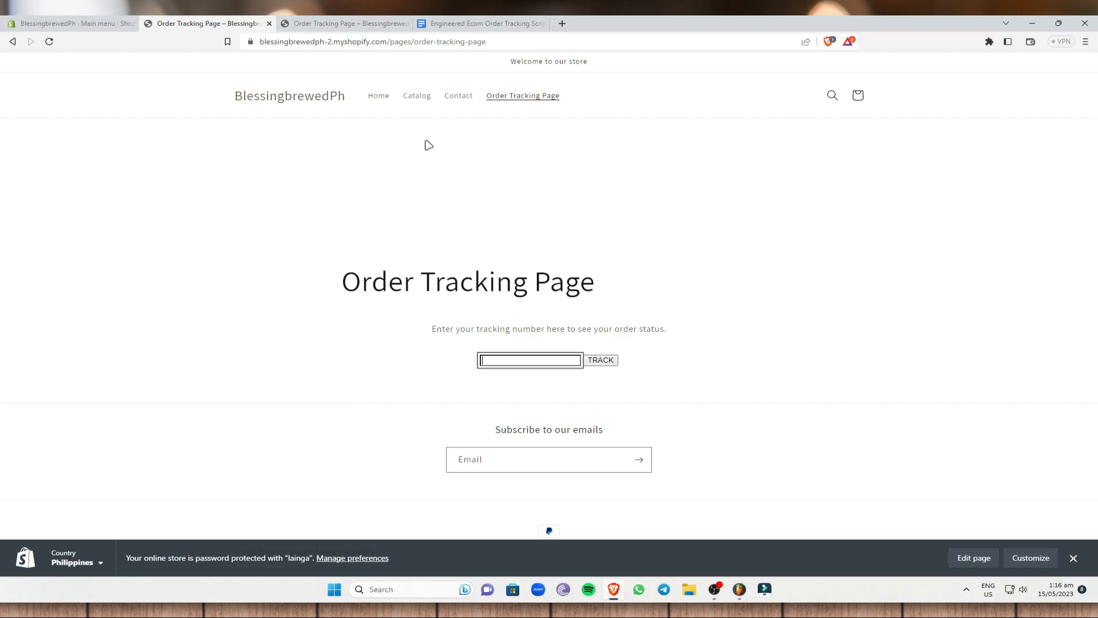
# Step: Return to the Shopify admin and open the Shipping confirmation email template from the store's notification settings
pyautogui.click(123, 23)
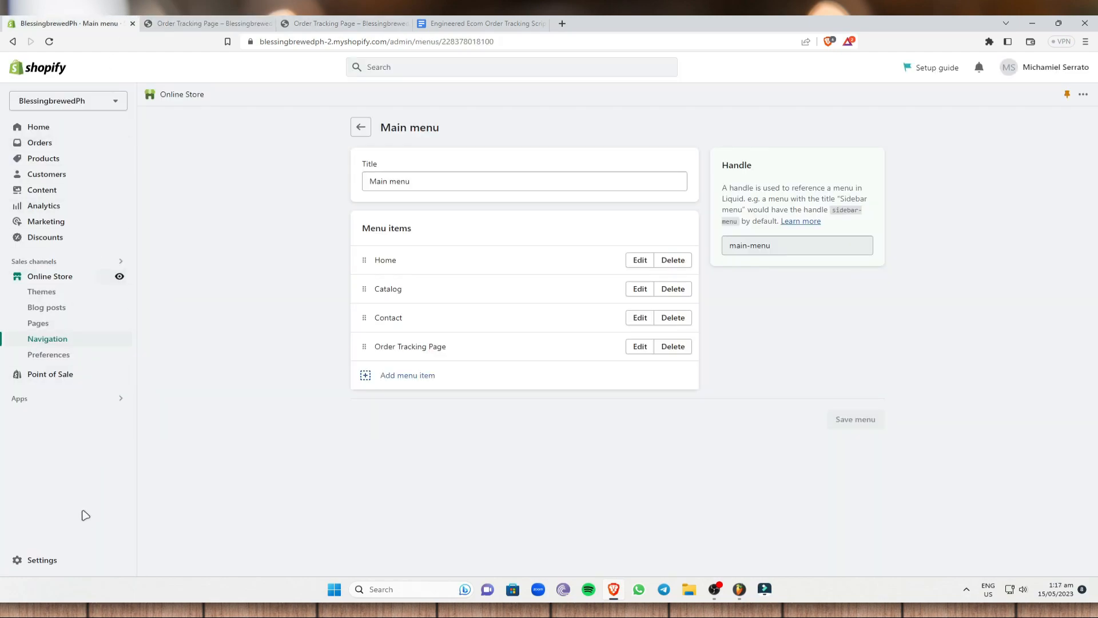
pyautogui.click(55, 564)
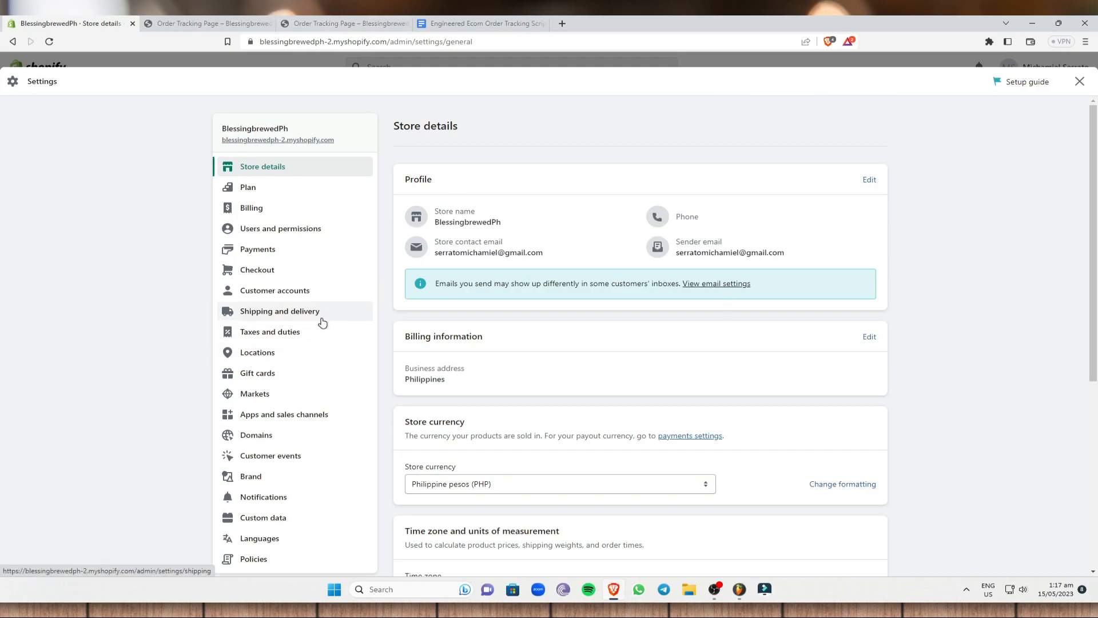
pyautogui.scroll(-2, 300, 277)
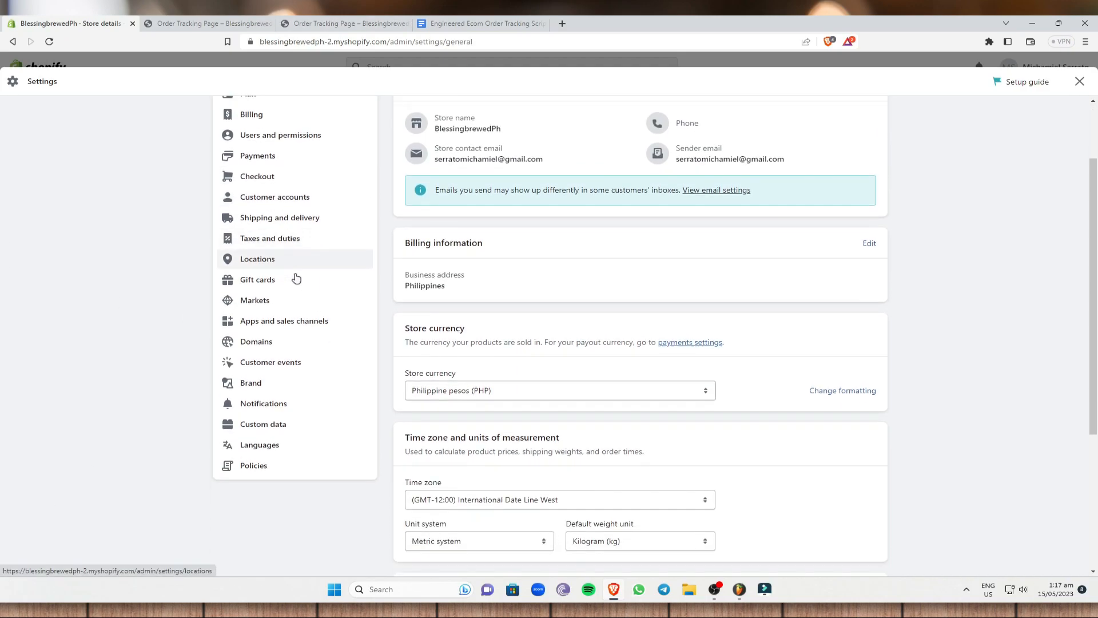
pyautogui.click(296, 396)
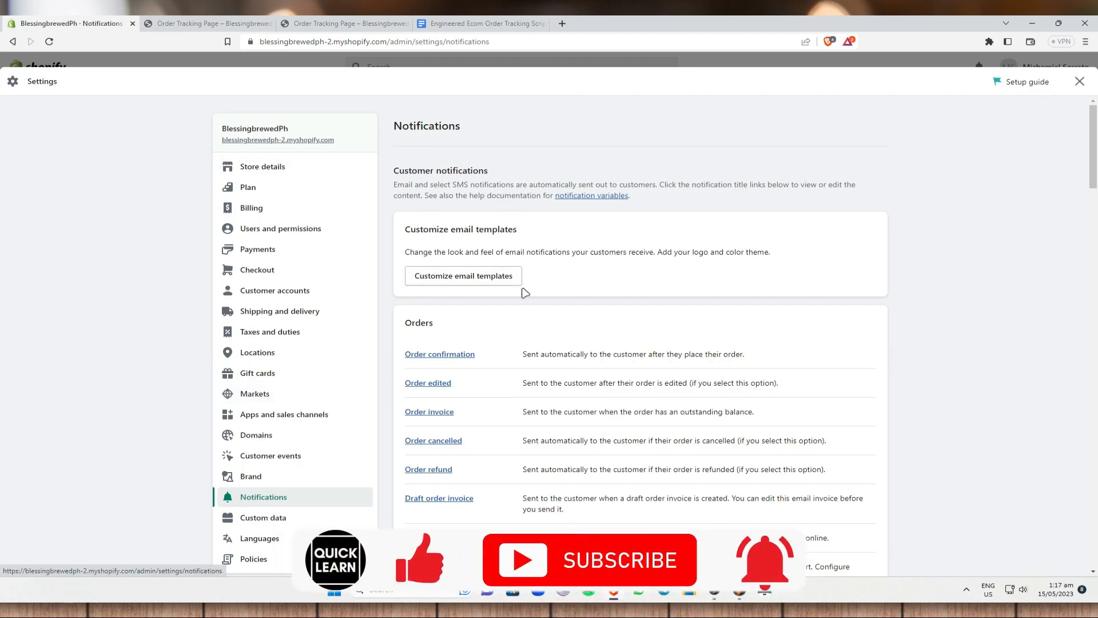
pyautogui.scroll(-8, 529, 290)
pyautogui.scroll(-3, 530, 291)
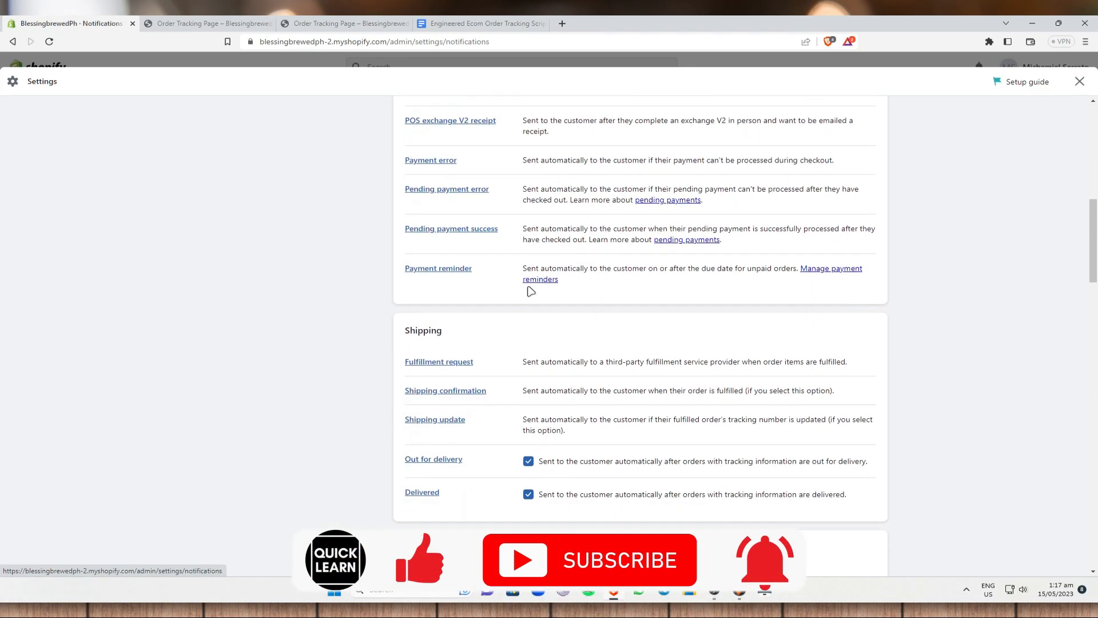
pyautogui.moveTo(449, 282)
pyautogui.mouseDown()
pyautogui.moveTo(378, 278)
pyautogui.moveTo(452, 278)
pyautogui.mouseUp()
pyautogui.click(413, 274)
pyautogui.click(451, 278)
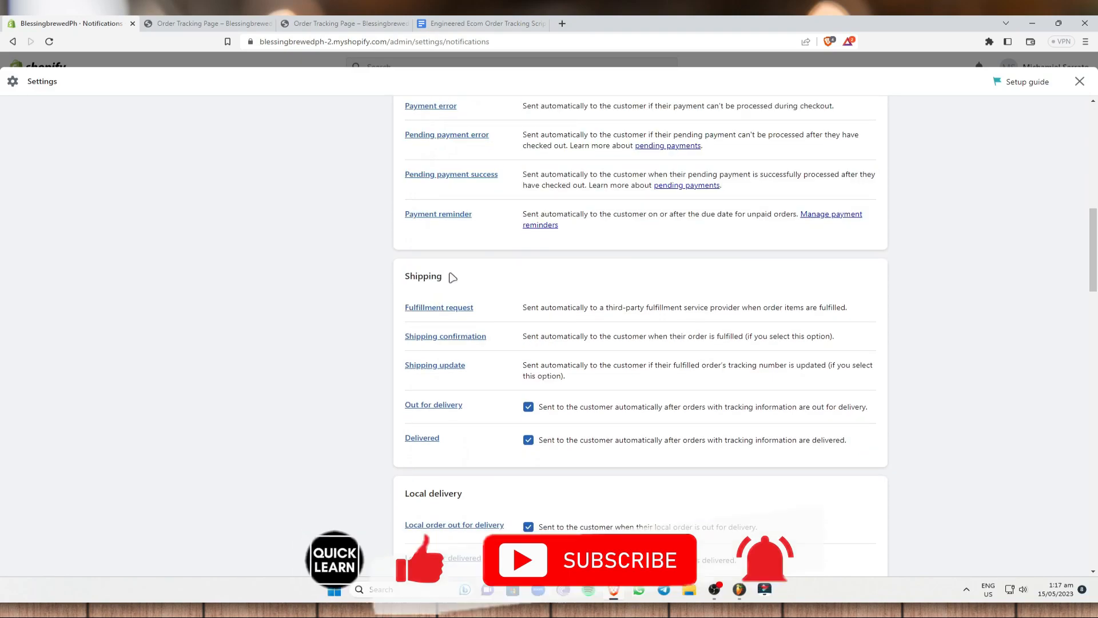
pyautogui.click(449, 338)
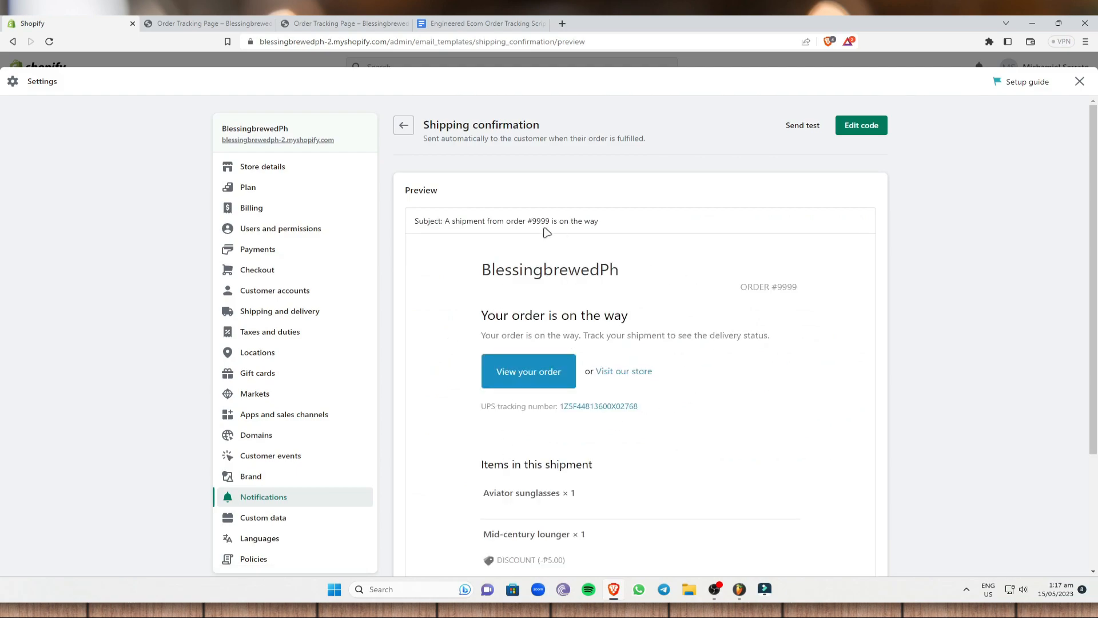
# Step: Review the Shipping confirmation email preview and open the template's code for editing
pyautogui.scroll(-3, 630, 338)
pyautogui.scroll(3, 591, 430)
pyautogui.click(866, 134)
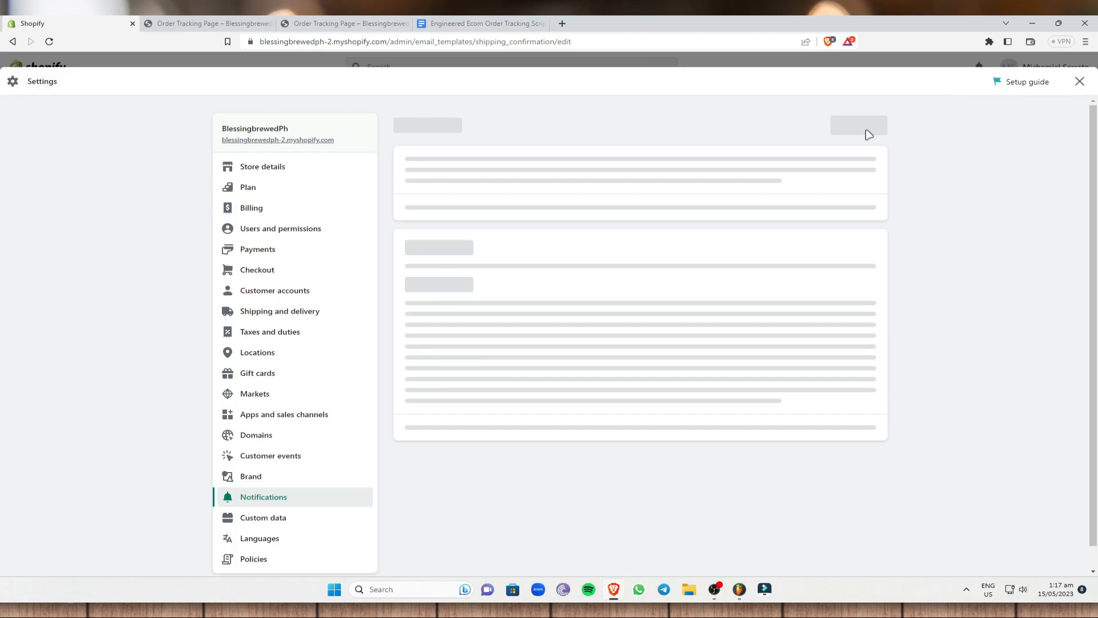
pyautogui.scroll(-3, 633, 358)
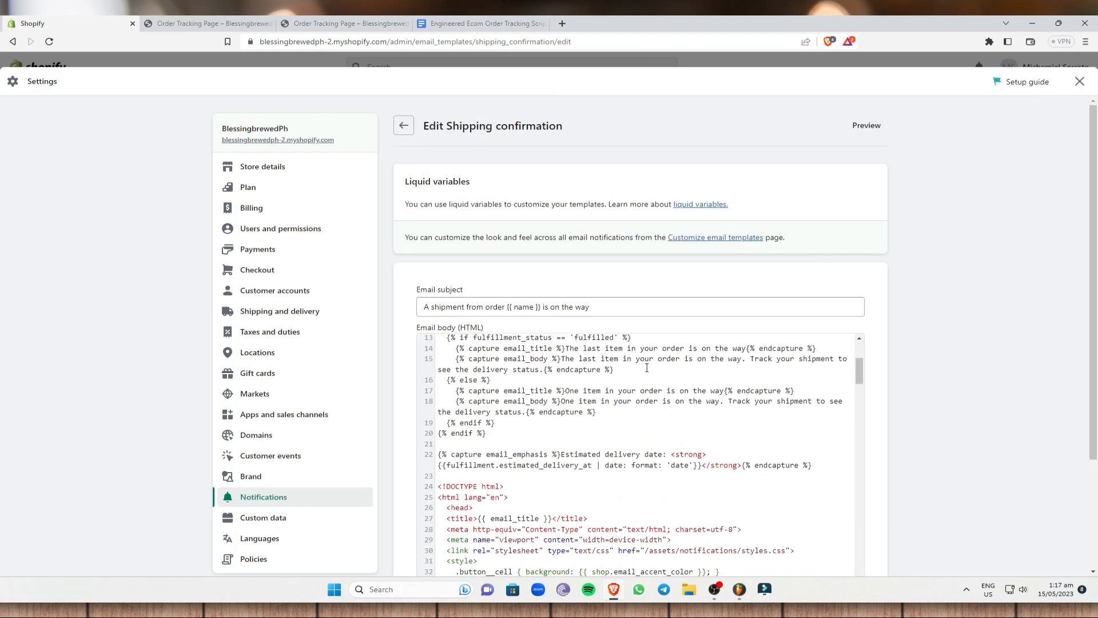
pyautogui.scroll(-3, 864, 341)
# Step: Delete all existing HTML code from the email body of the Shipping confirmation template
pyautogui.moveTo(862, 236); pyautogui.dragTo(861, 490)
pyautogui.scroll(20, 715, 343)
pyautogui.scroll(5, 716, 337)
pyautogui.moveTo(860, 321); pyautogui.dragTo(855, 457)
pyautogui.moveTo(486, 440); pyautogui.dragTo(391, 29)
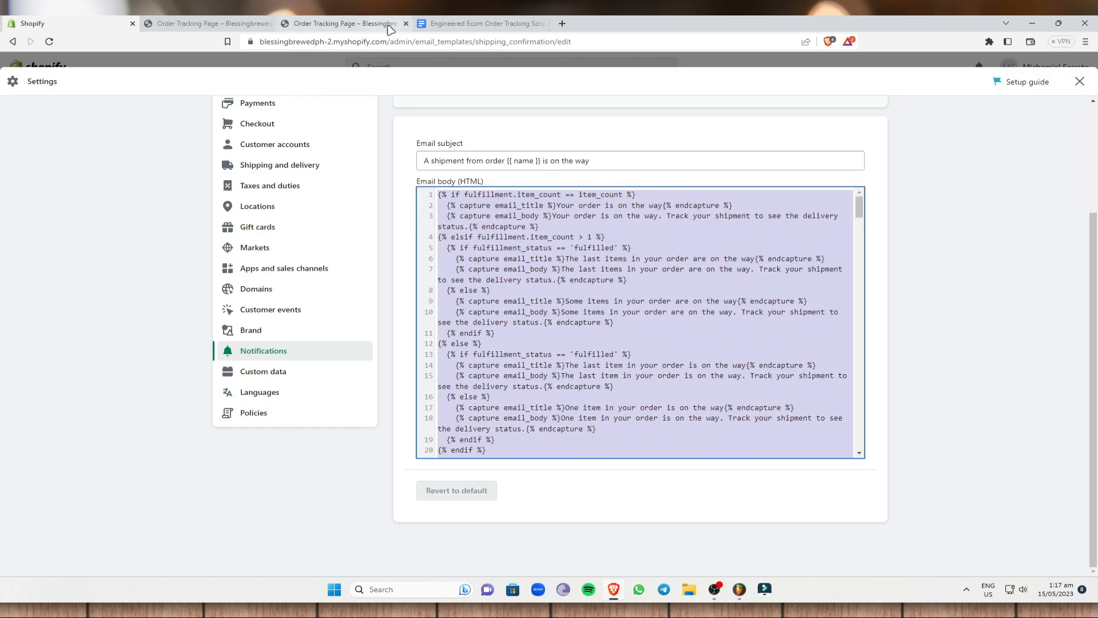
pyautogui.press('BackSpace')
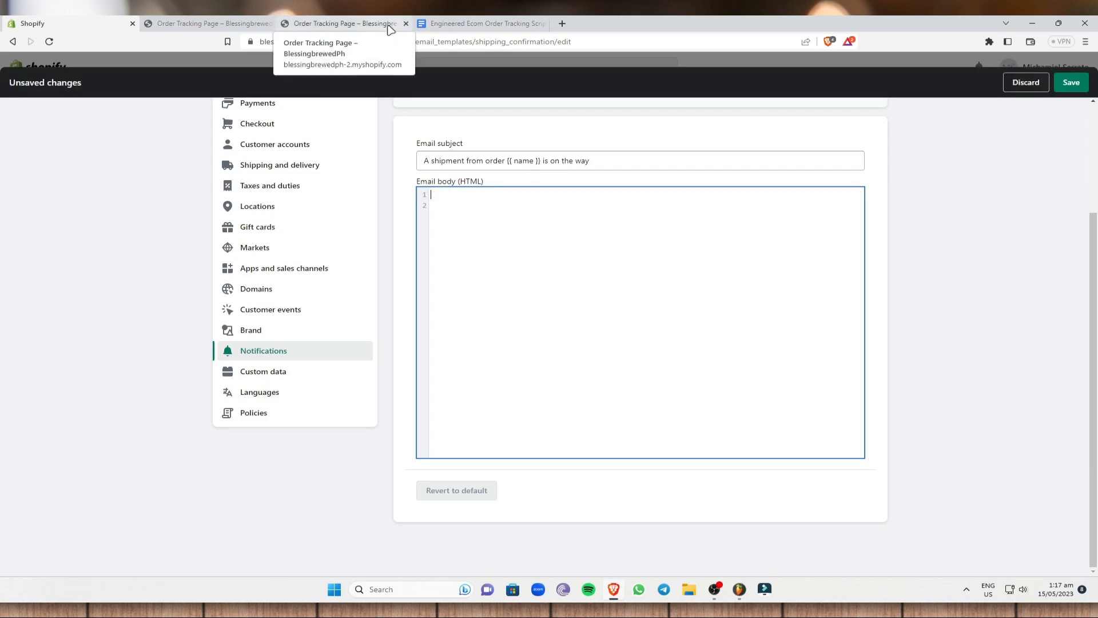
# Step: Locate the Replace Confirmation Email code in the Google Docs document "Engineered Ecom Order Tracking Script + Email"
pyautogui.click(469, 21)
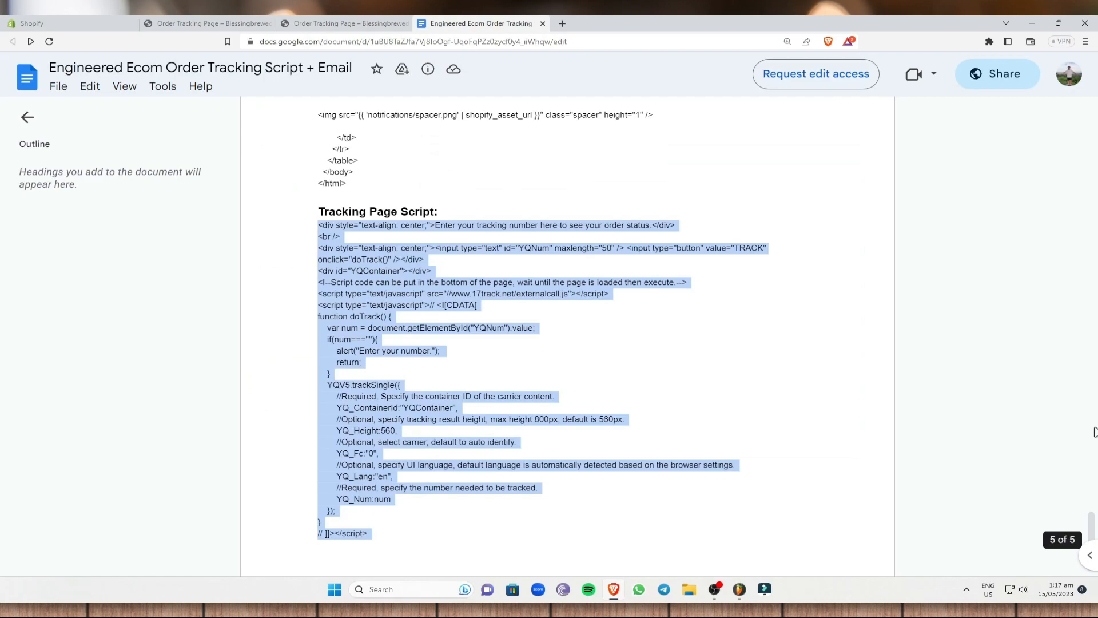
pyautogui.moveTo(1091, 525); pyautogui.dragTo(1080, 123)
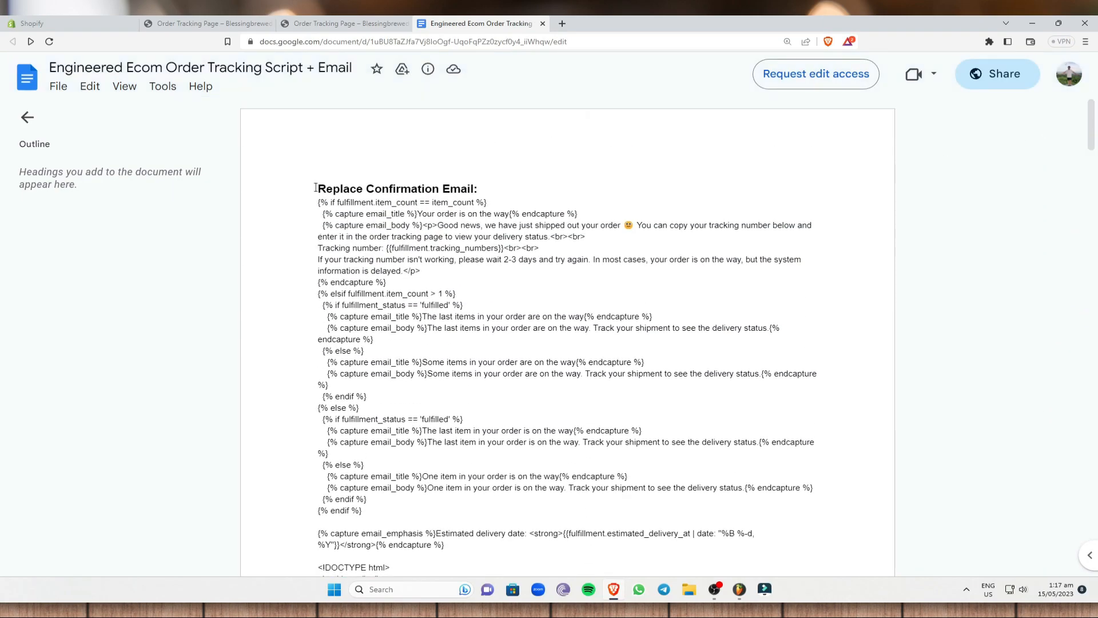
pyautogui.click(343, 24)
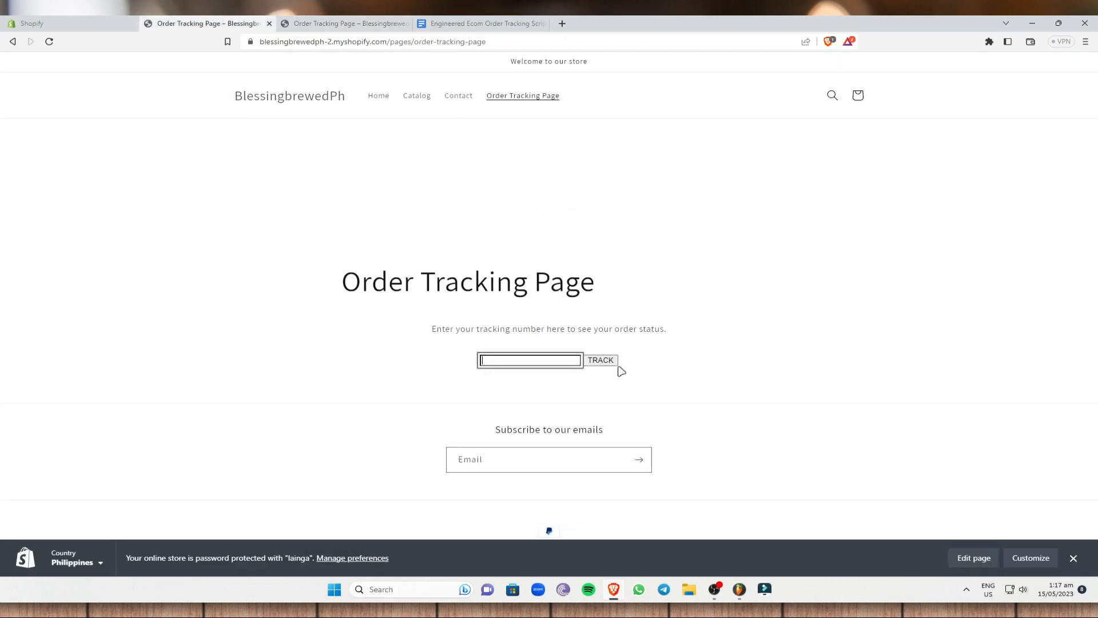
pyautogui.click(66, 23)
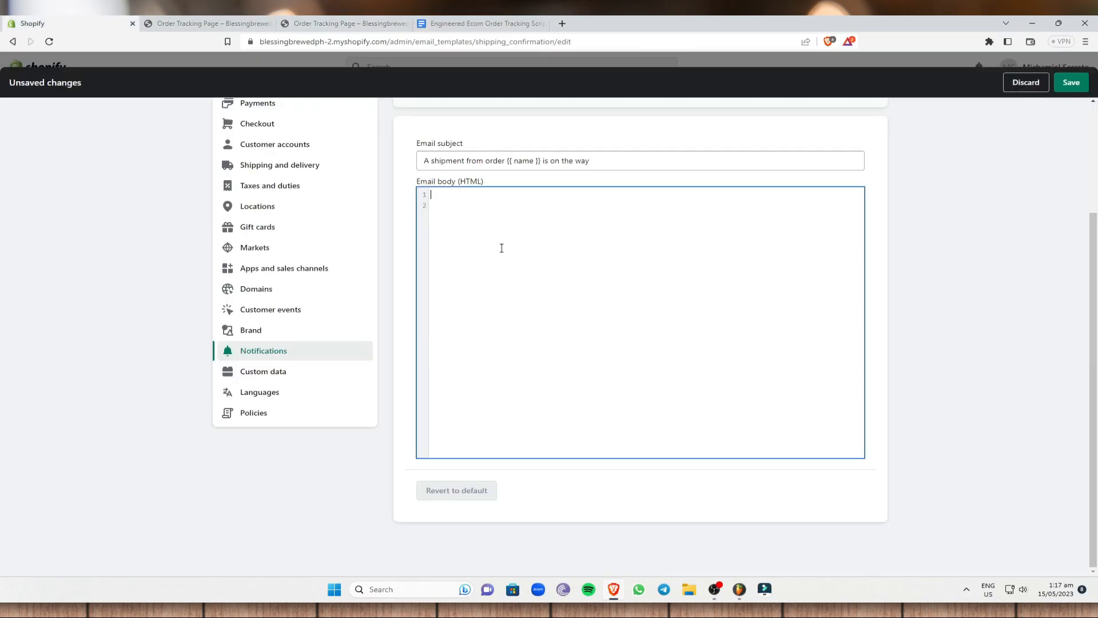
pyautogui.click(470, 23)
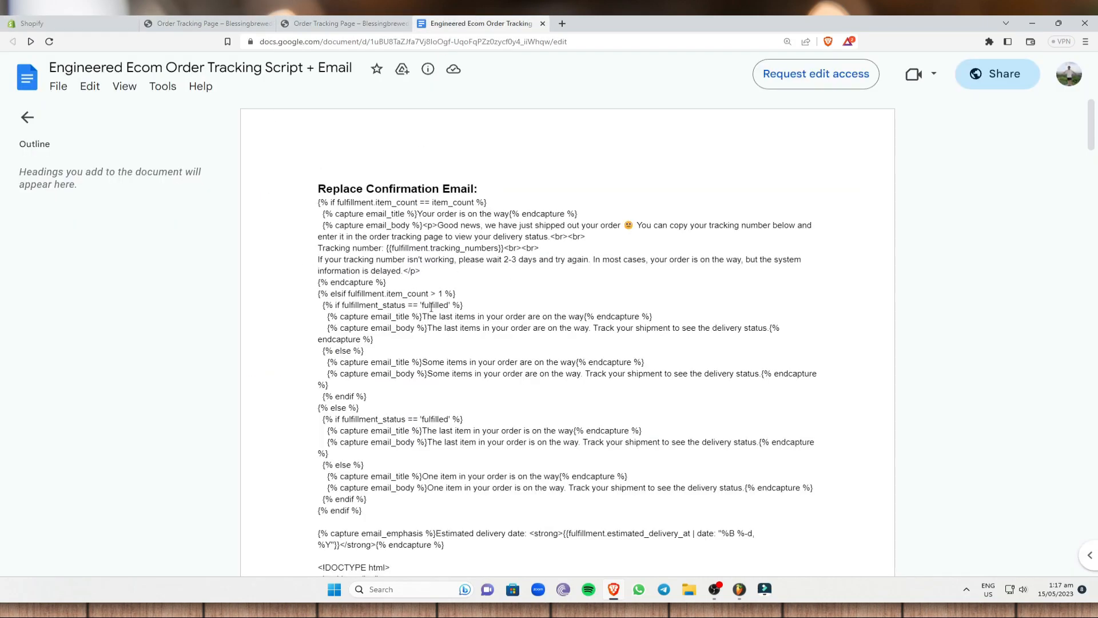
pyautogui.scroll(-15, 513, 298)
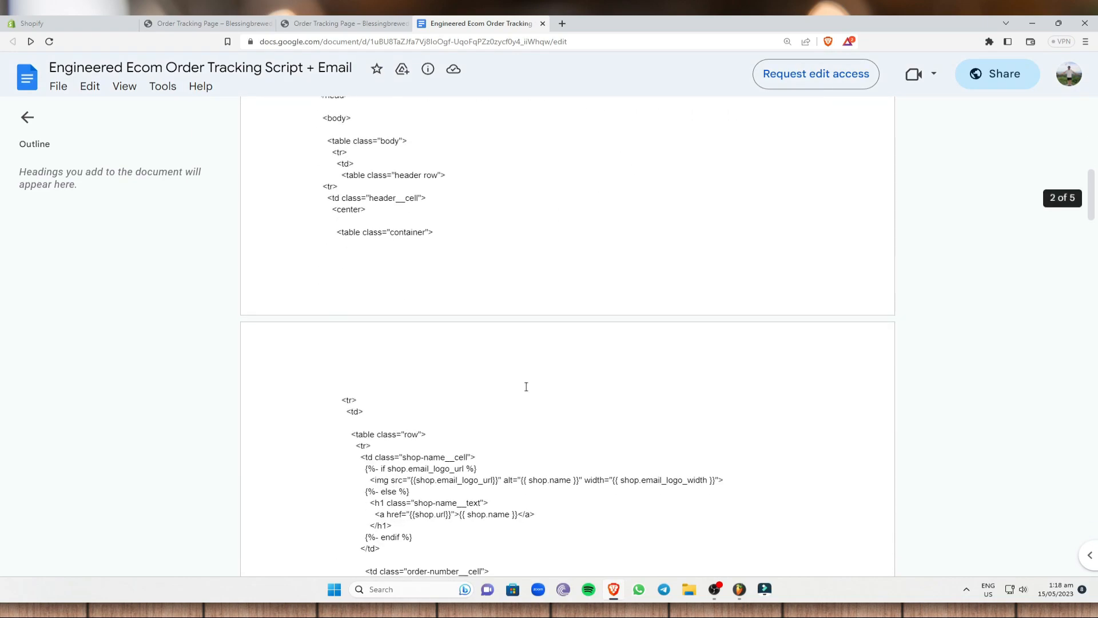
pyautogui.scroll(-9, 535, 402)
pyautogui.scroll(4, 515, 343)
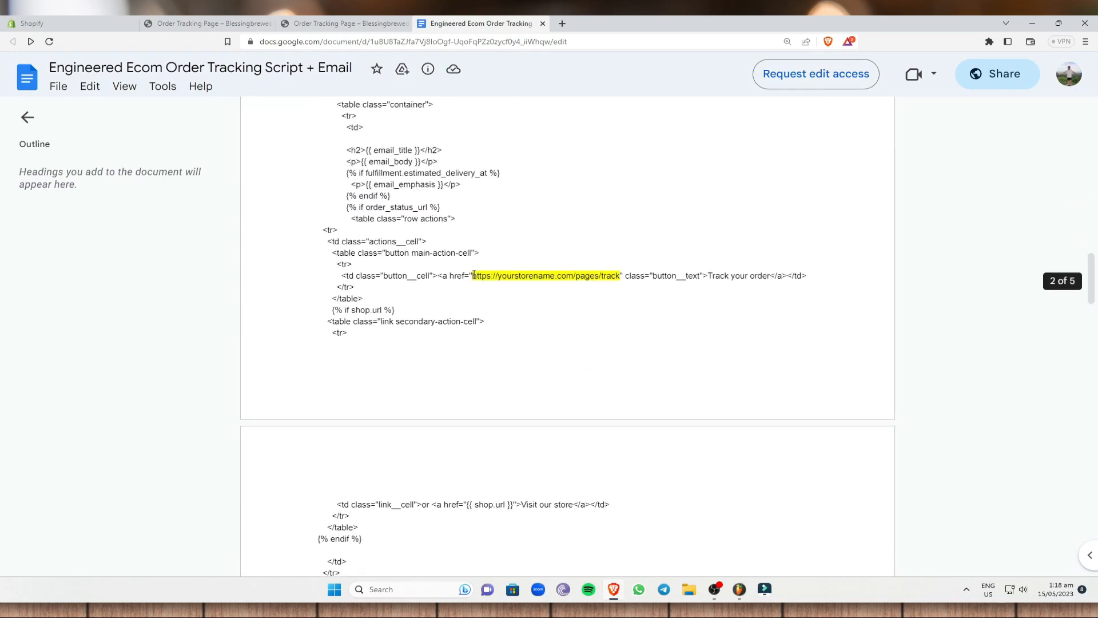
pyautogui.moveTo(473, 275); pyautogui.dragTo(616, 274)
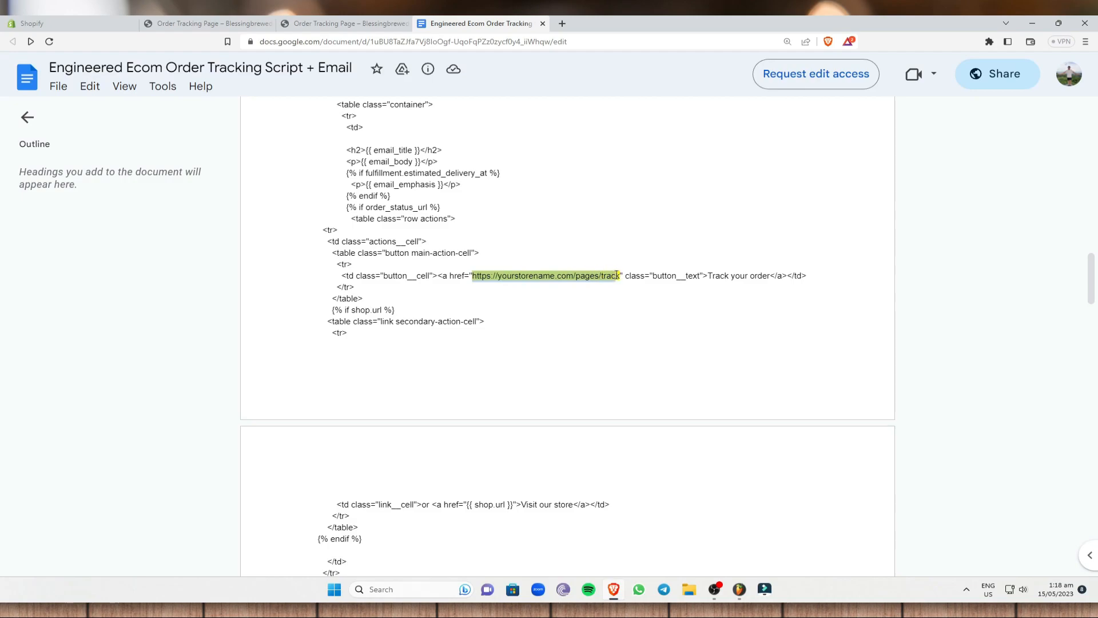
pyautogui.click(562, 275)
pyautogui.moveTo(474, 276); pyautogui.dragTo(620, 277)
pyautogui.click(505, 276)
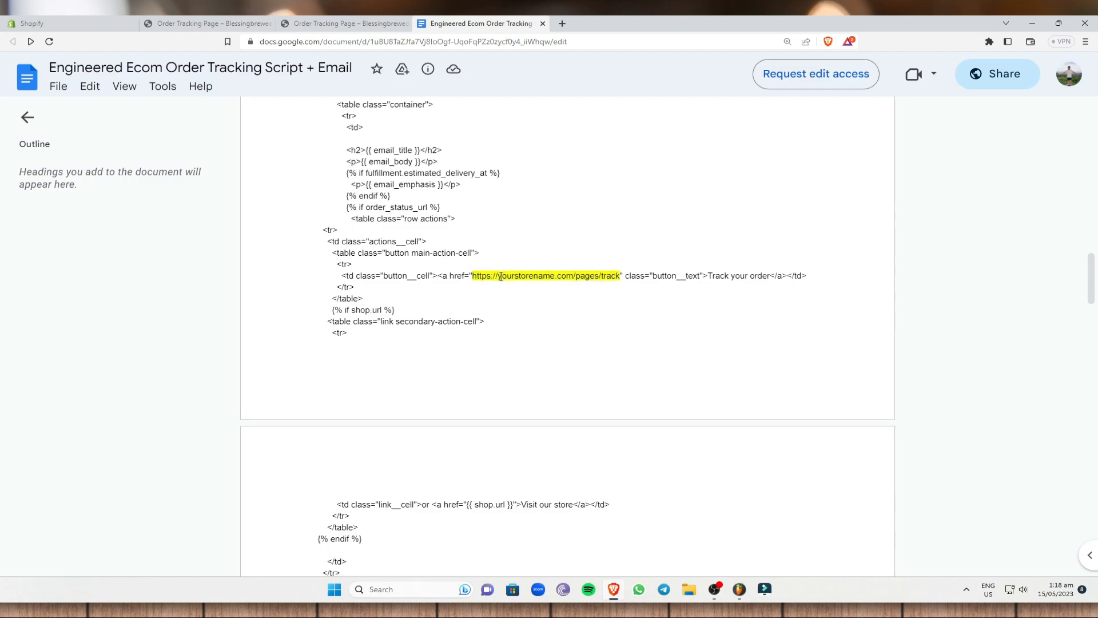
pyautogui.click(343, 23)
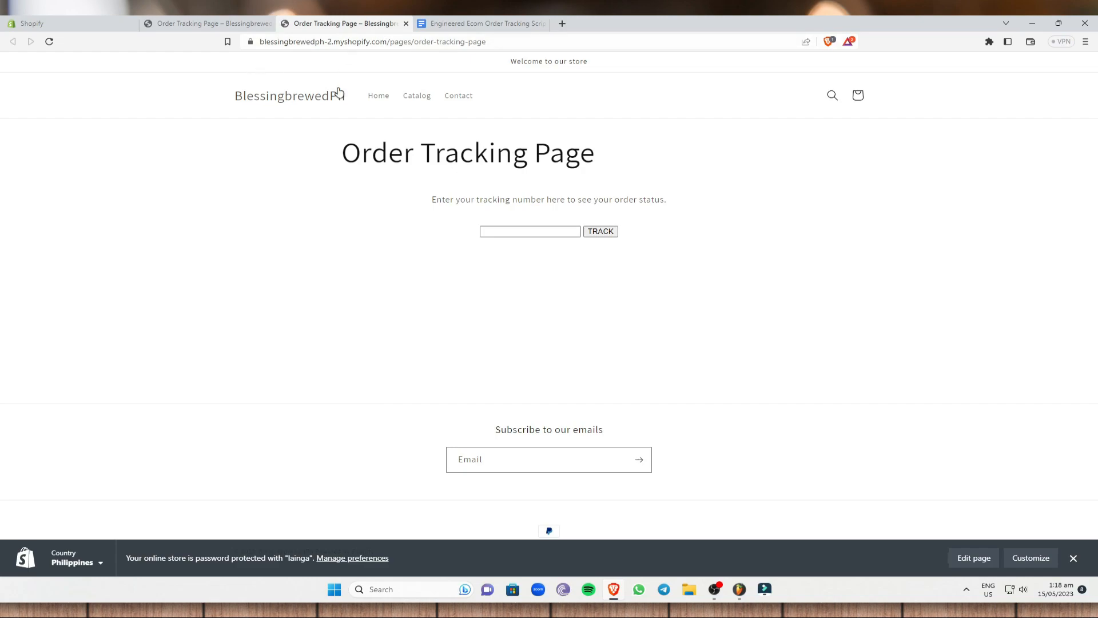
pyautogui.click(517, 44)
pyautogui.click(475, 24)
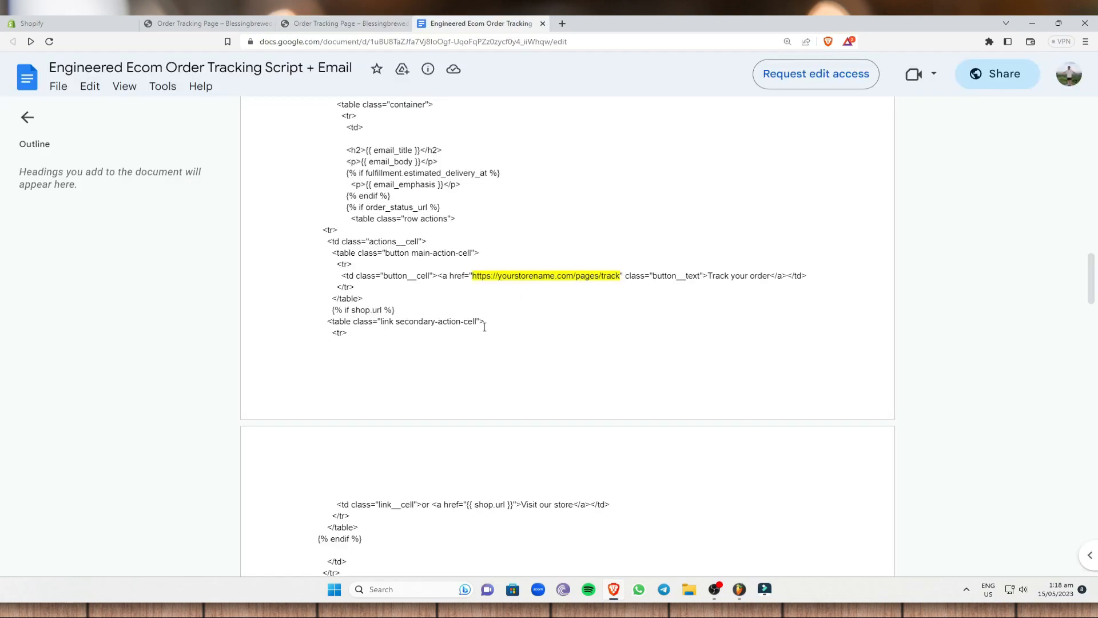
# Step: Copy the entire code under Replace Confirmation Email, from its first {% if %} line through the closing </html> tag
pyautogui.moveTo(1091, 286); pyautogui.dragTo(1091, 122)
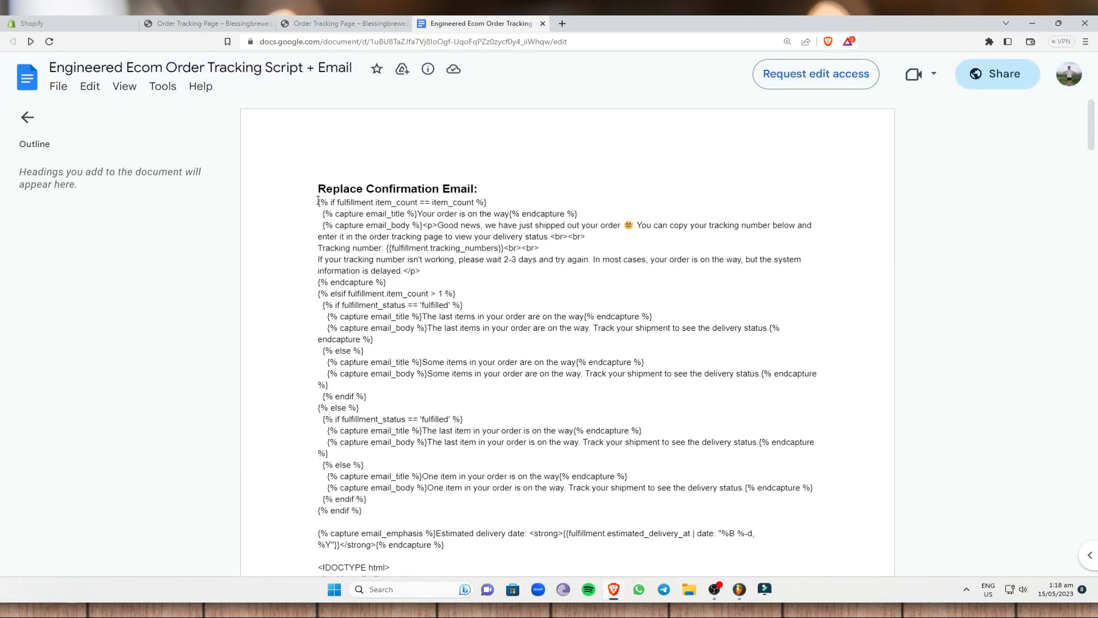
pyautogui.moveTo(318, 200); pyautogui.dragTo(525, 214)
pyautogui.click(520, 198)
pyautogui.moveTo(306, 187); pyautogui.dragTo(482, 189)
pyautogui.click(512, 191)
pyautogui.moveTo(312, 203); pyautogui.dragTo(374, 362)
pyautogui.scroll(-15, 620, 453)
pyautogui.scroll(-20, 498, 448)
pyautogui.scroll(-6, 435, 457)
pyautogui.scroll(1, 401, 412)
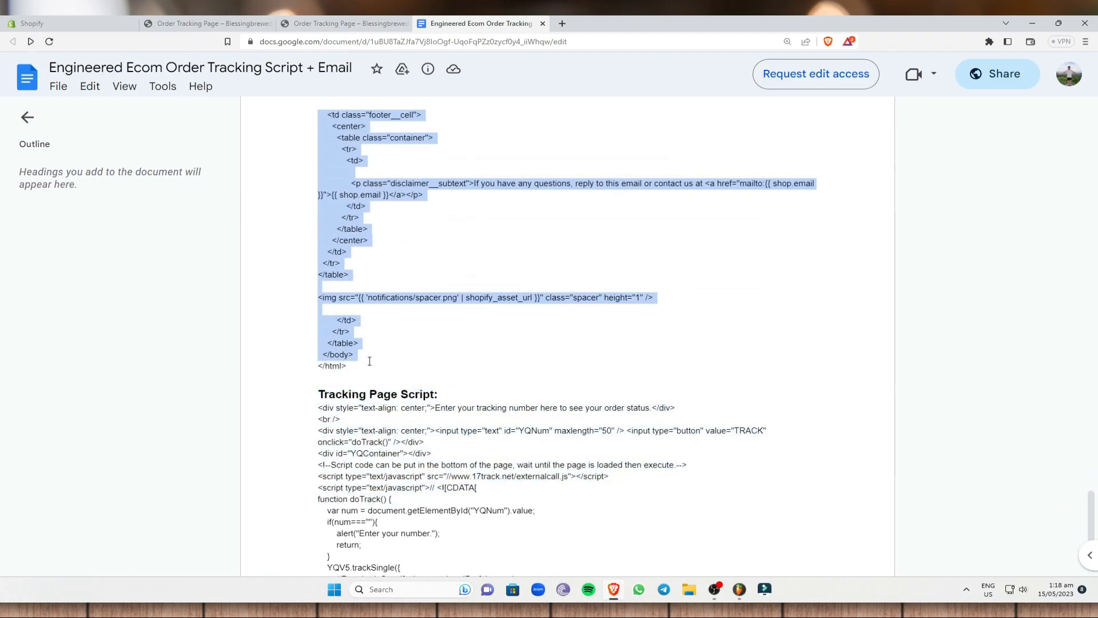
pyautogui.rightClick(346, 241)
pyautogui.click(384, 246)
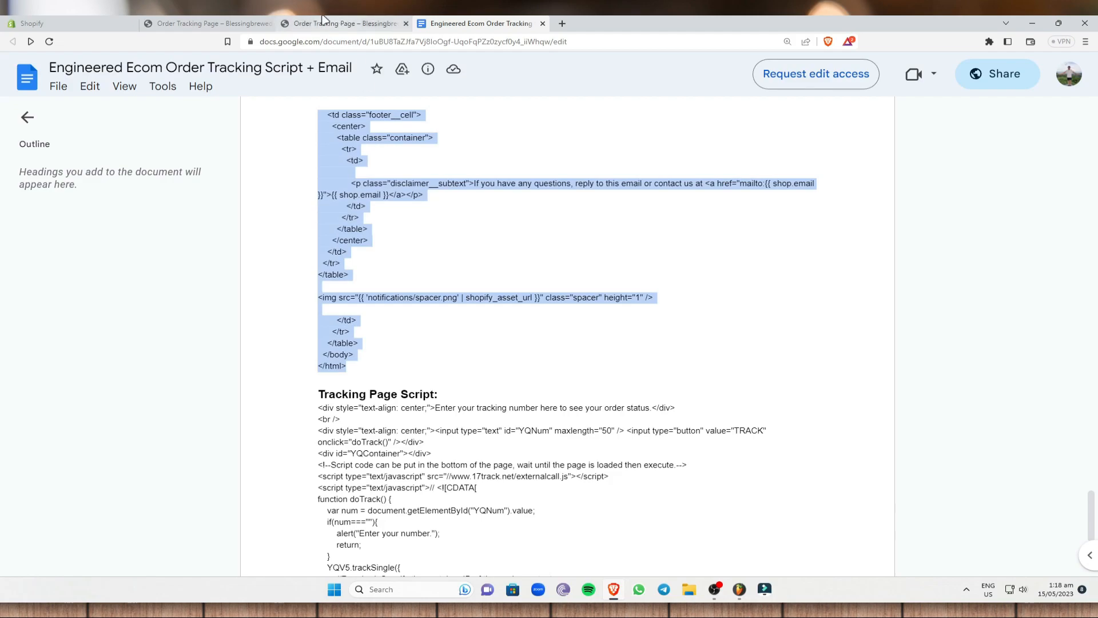
# Step: Paste the copied confirmation email code into the empty email body of the Shipping confirmation template in Shopify
pyautogui.click(68, 23)
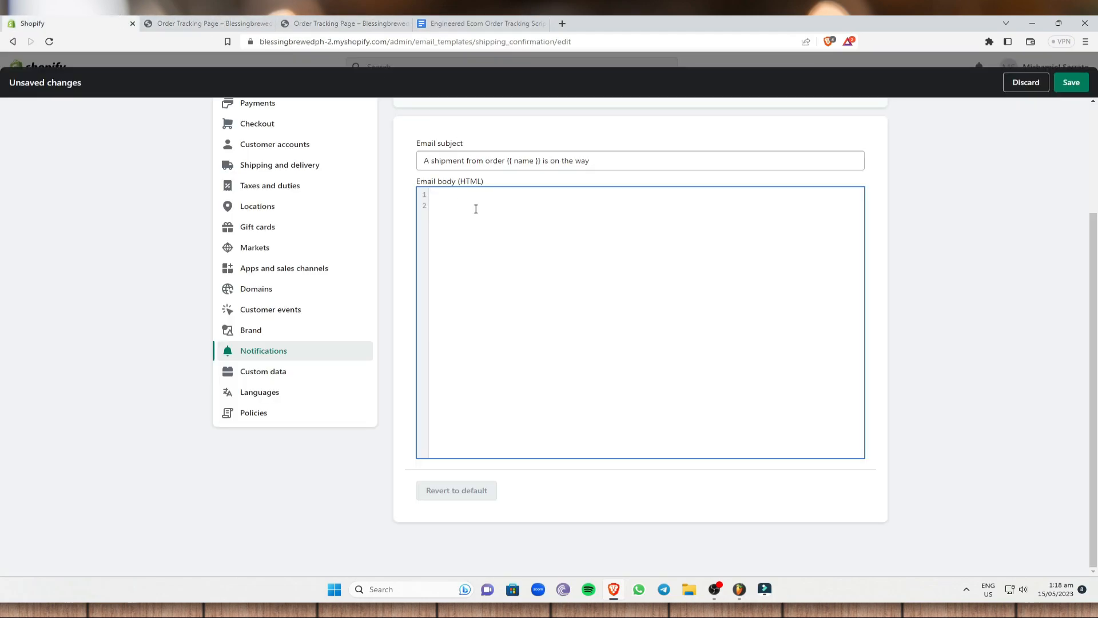
pyautogui.scroll(1, 463, 232)
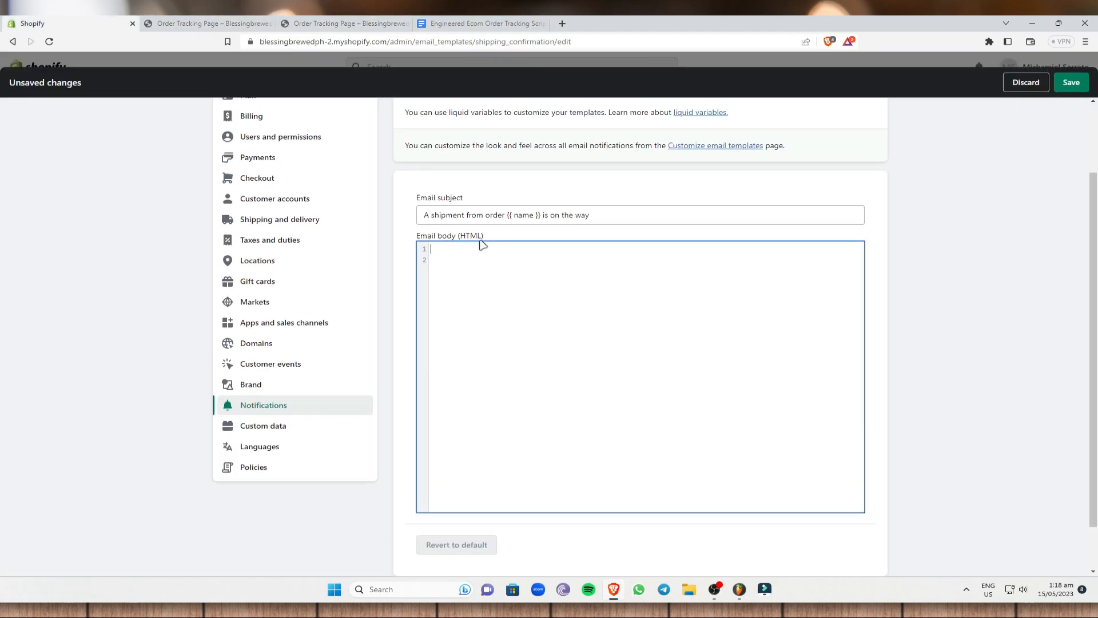
pyautogui.rightClick(471, 255)
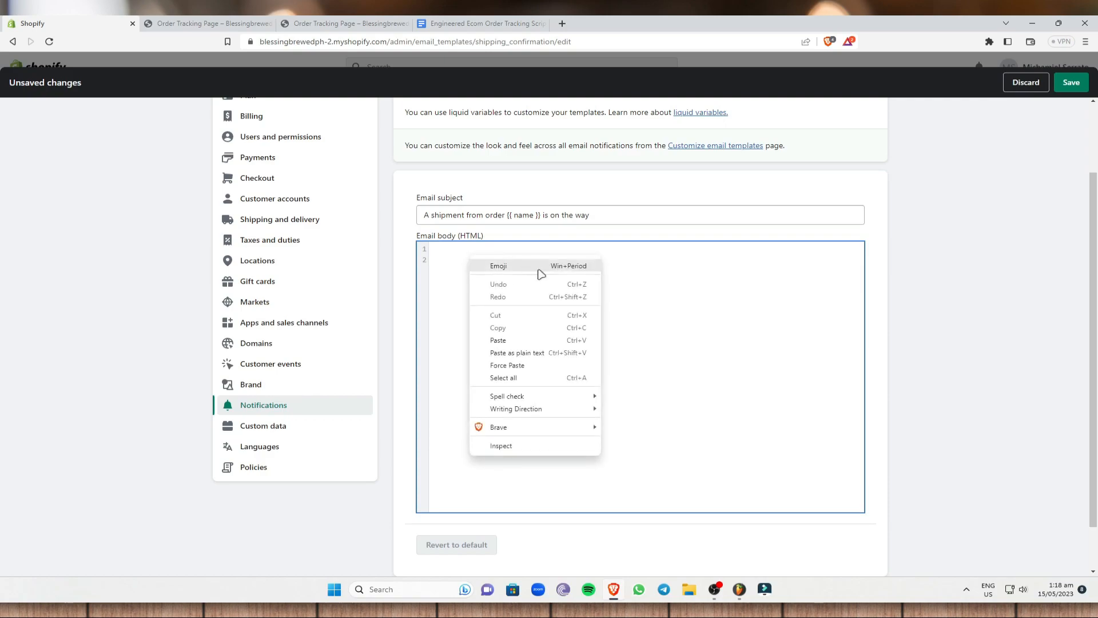
pyautogui.click(510, 338)
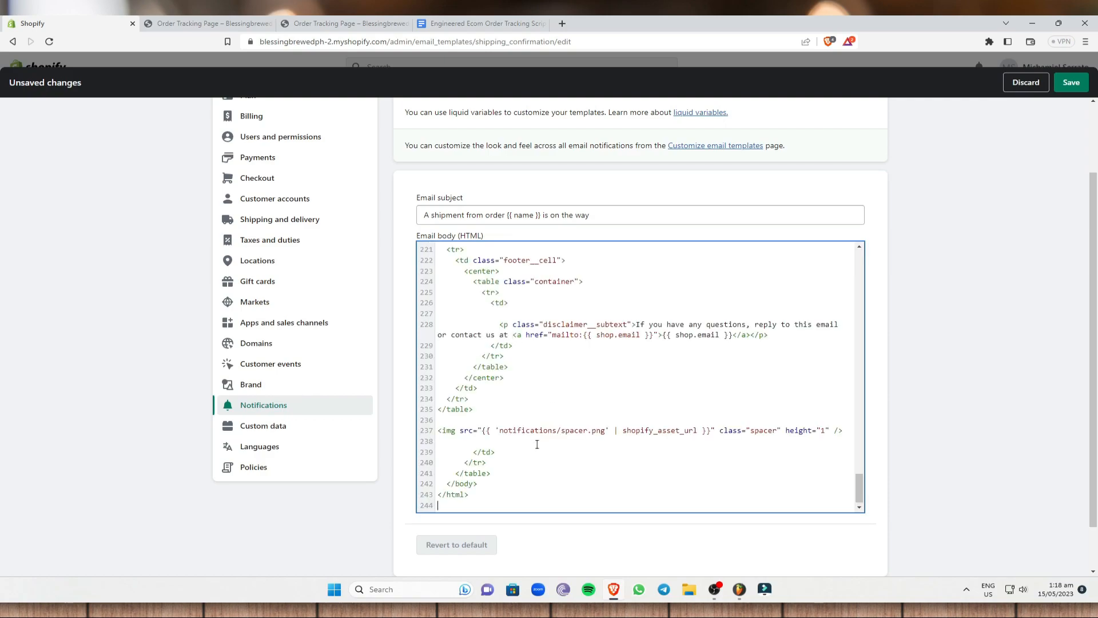
pyautogui.scroll(8, 684, 392)
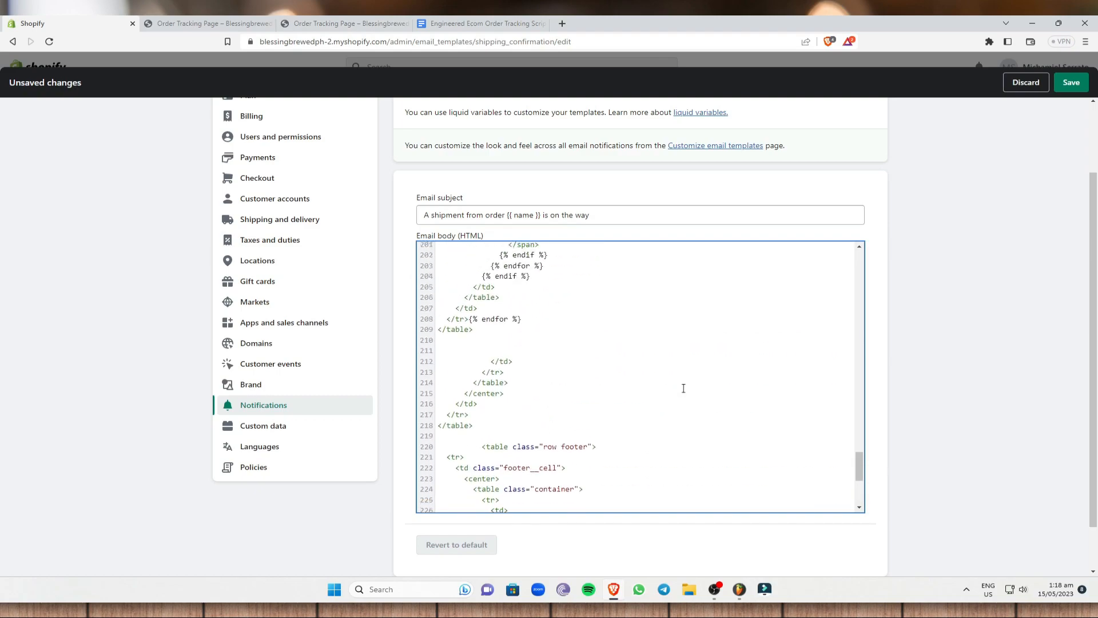
pyautogui.scroll(17, 435, 332)
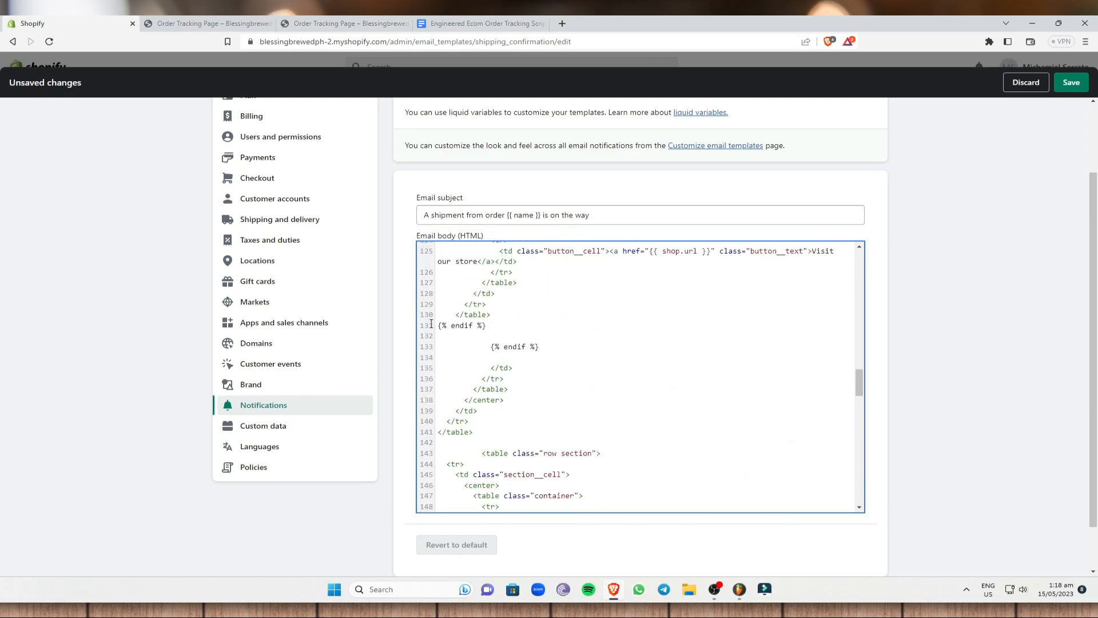
pyautogui.scroll(-1, 440, 341)
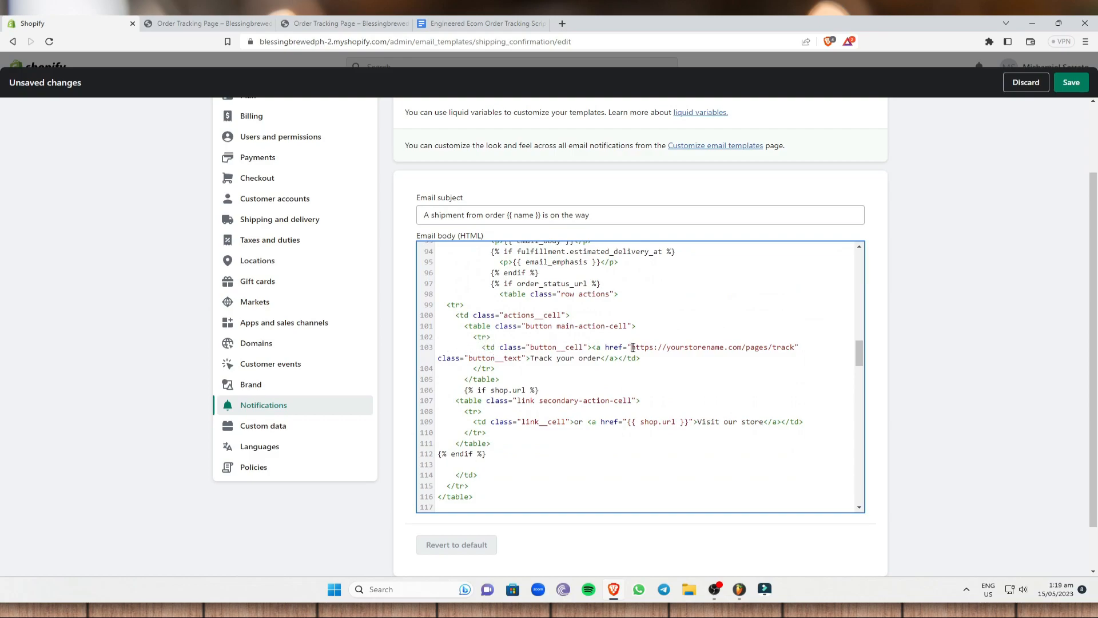
pyautogui.click(332, 24)
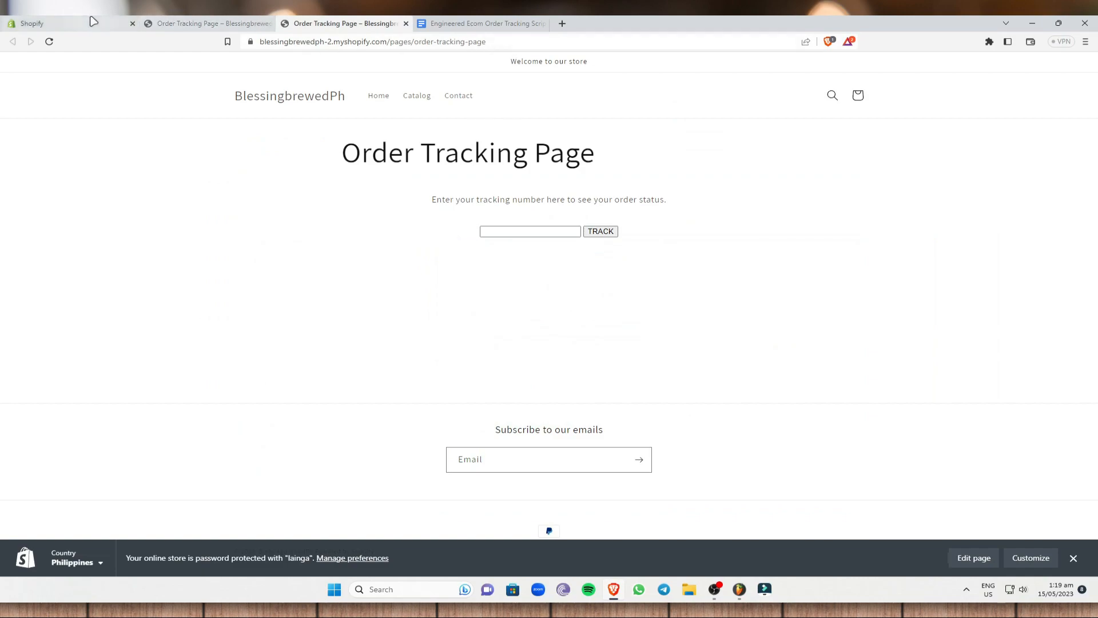
pyautogui.click(108, 24)
pyautogui.moveTo(633, 348); pyautogui.dragTo(792, 352)
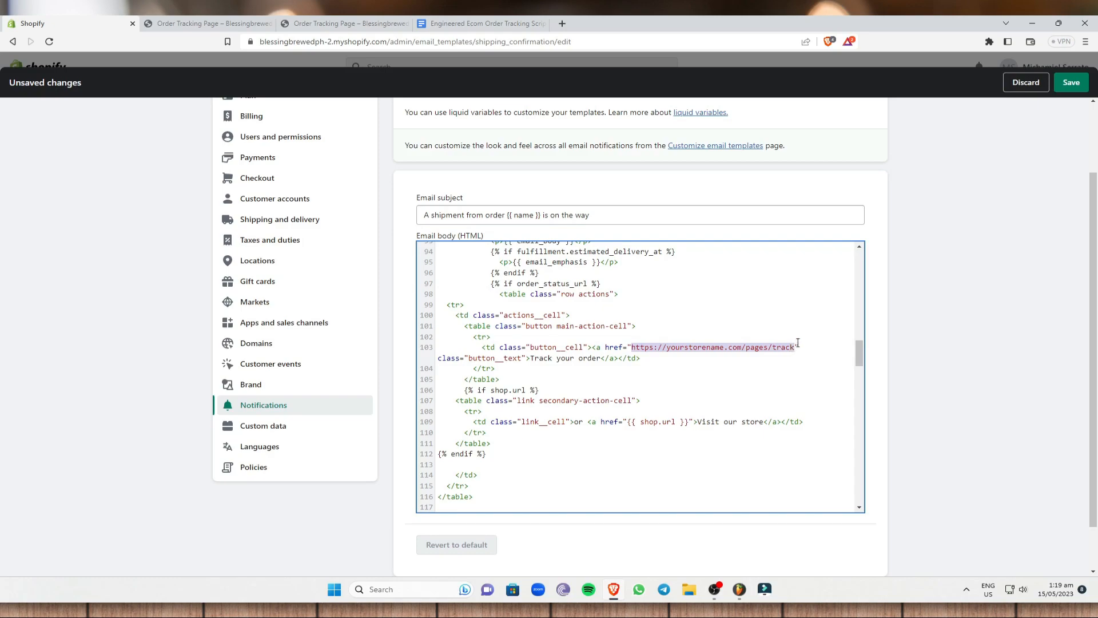
pyautogui.click(631, 348)
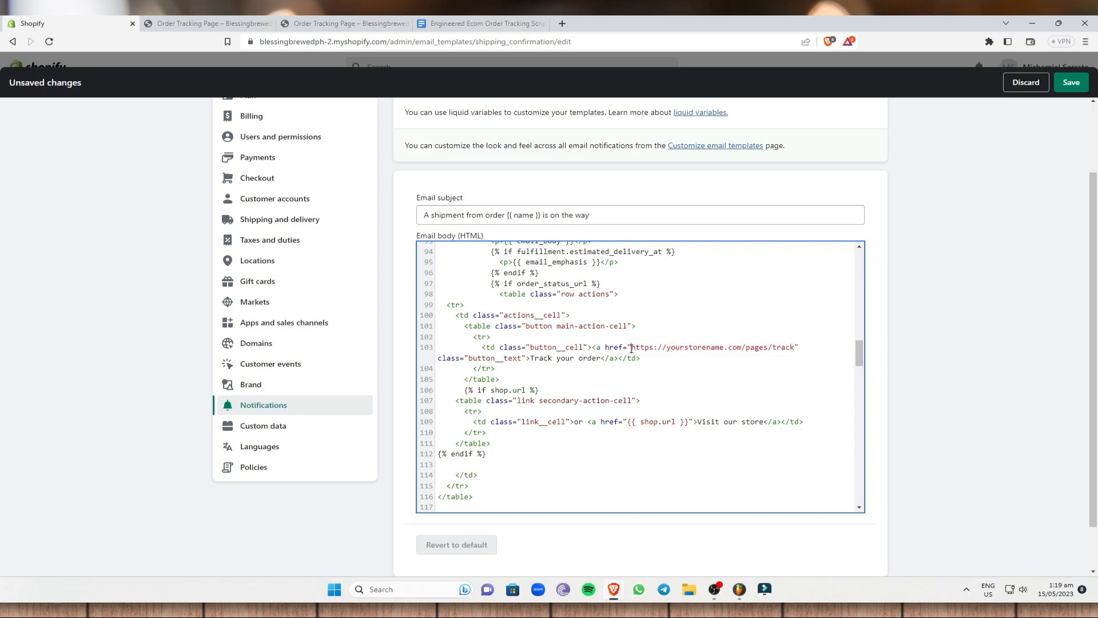
pyautogui.moveTo(633, 348); pyautogui.dragTo(794, 350)
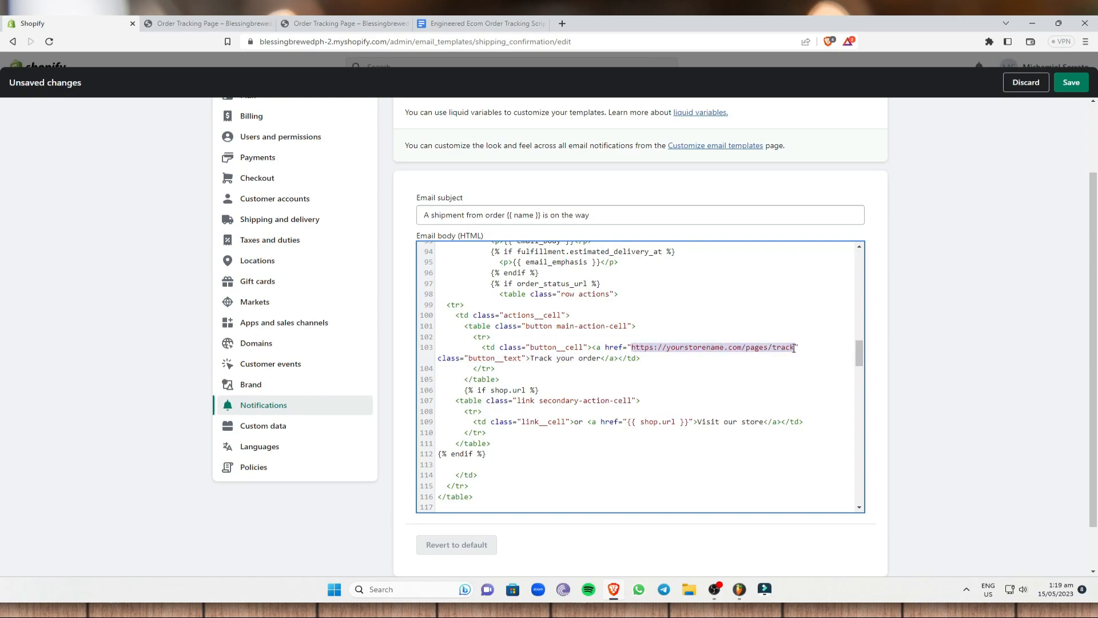
pyautogui.press('BackSpace')
# Step: Copy the web address of the store's live Order Tracking Page
pyautogui.click(343, 23)
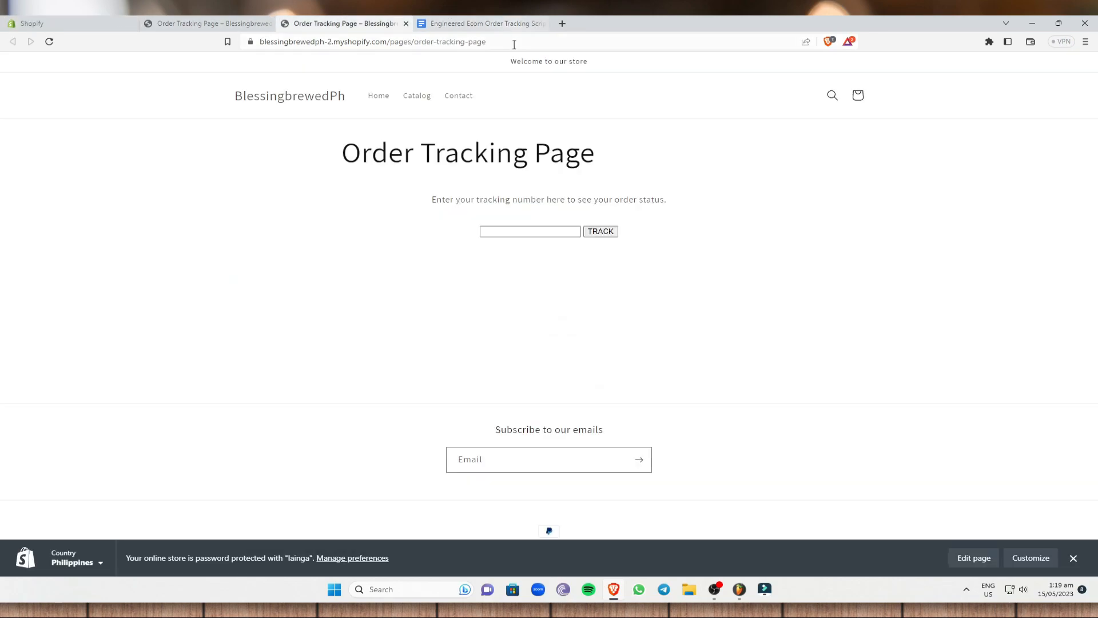
pyautogui.click(305, 43)
pyautogui.rightClick(306, 44)
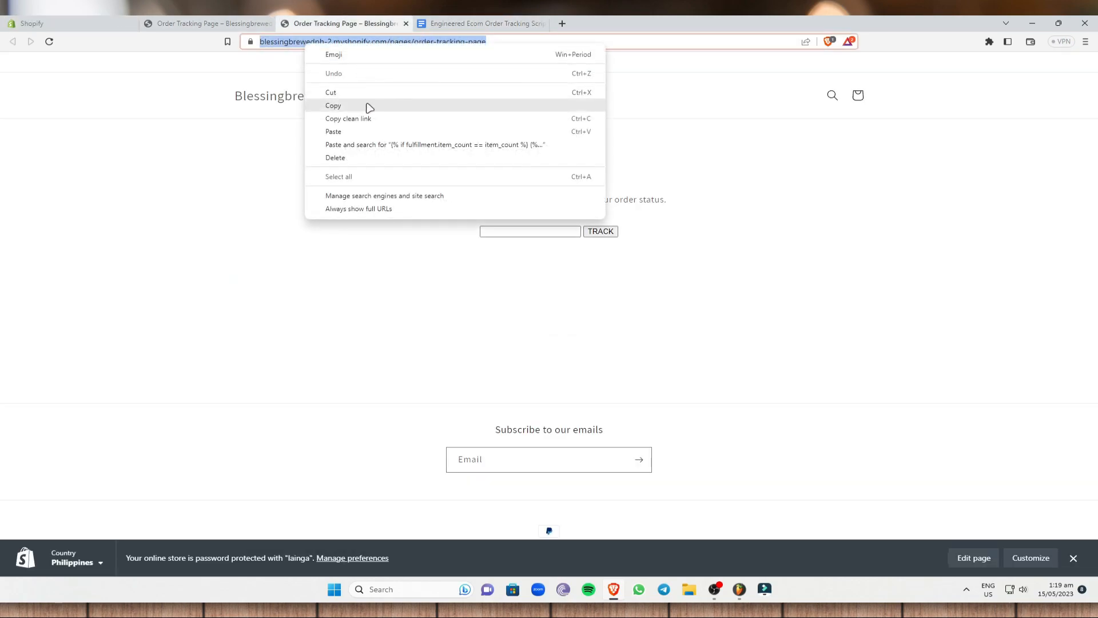
pyautogui.click(368, 109)
# Step: Paste the copied page address into the empty href of the "Track your order" link and save the email template
pyautogui.click(69, 23)
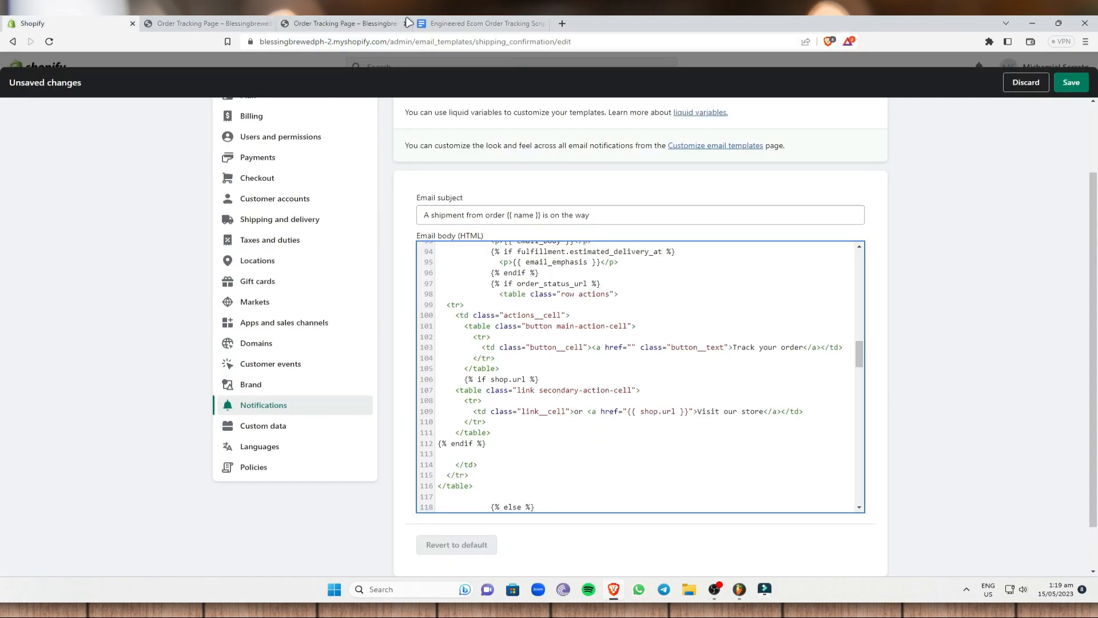
pyautogui.rightClick(632, 347)
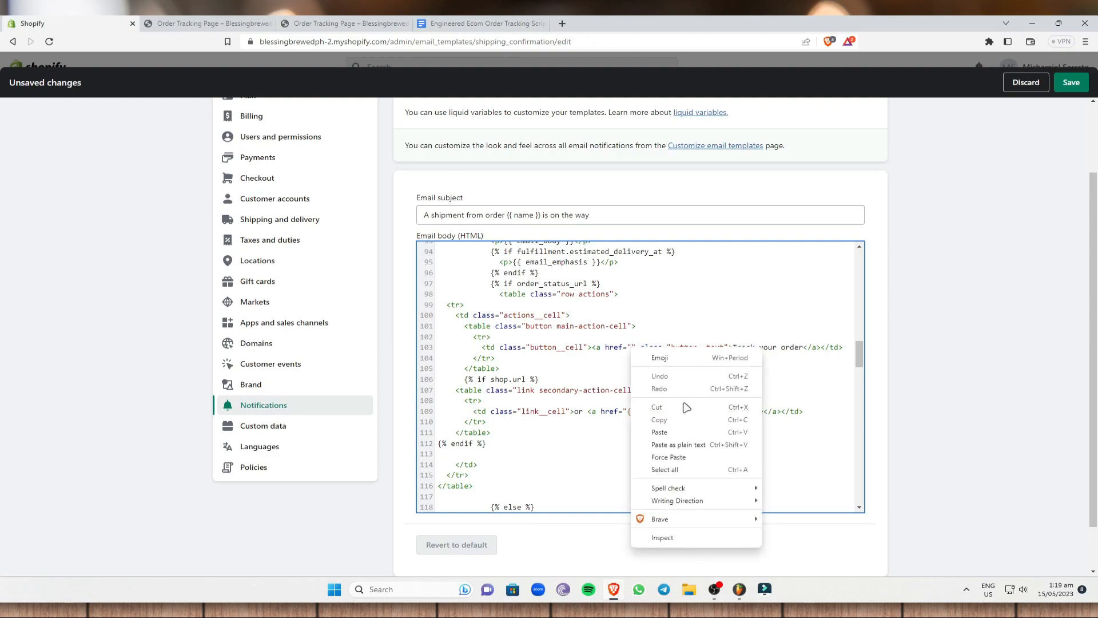
pyautogui.click(660, 433)
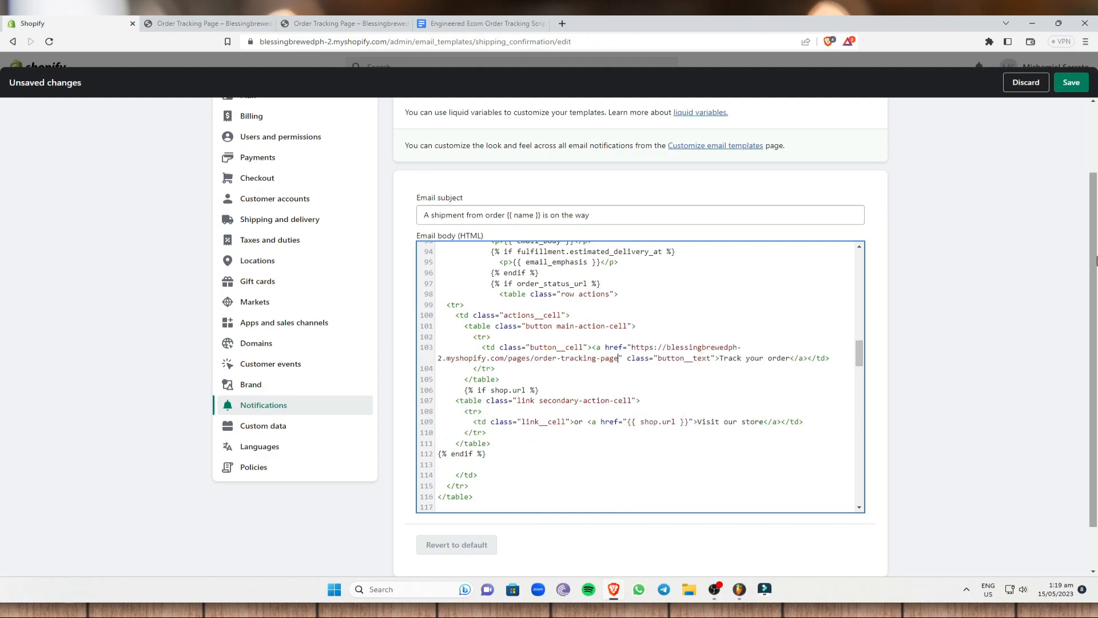
pyautogui.moveTo(1094, 271)
pyautogui.mouseDown()
pyautogui.moveTo(1094, 313)
pyautogui.moveTo(1091, 280)
pyautogui.mouseUp()
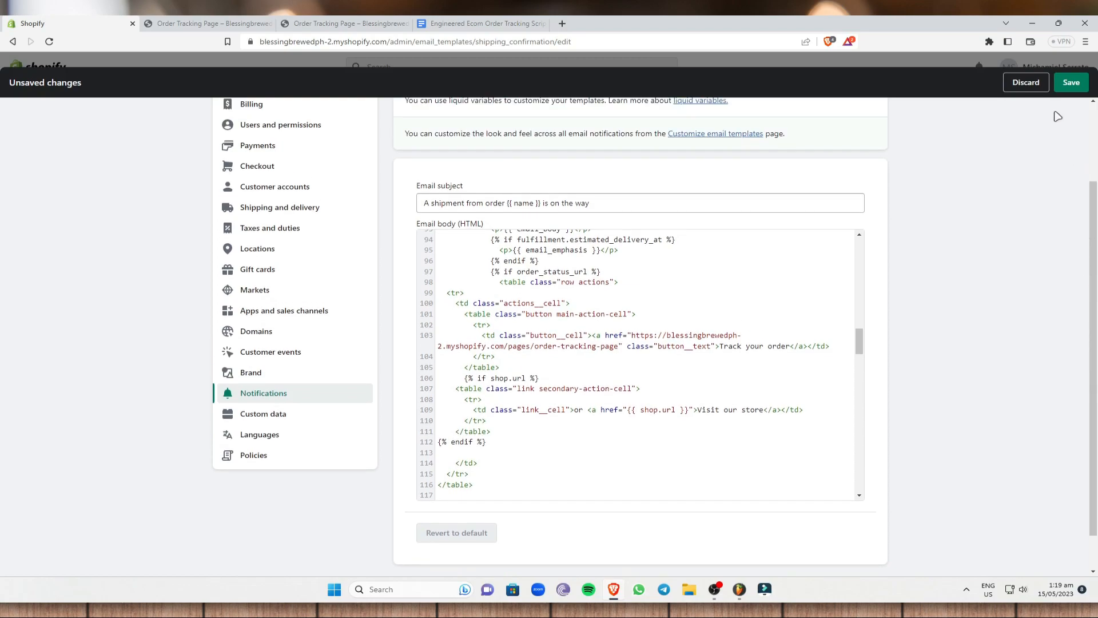
pyautogui.click(1066, 84)
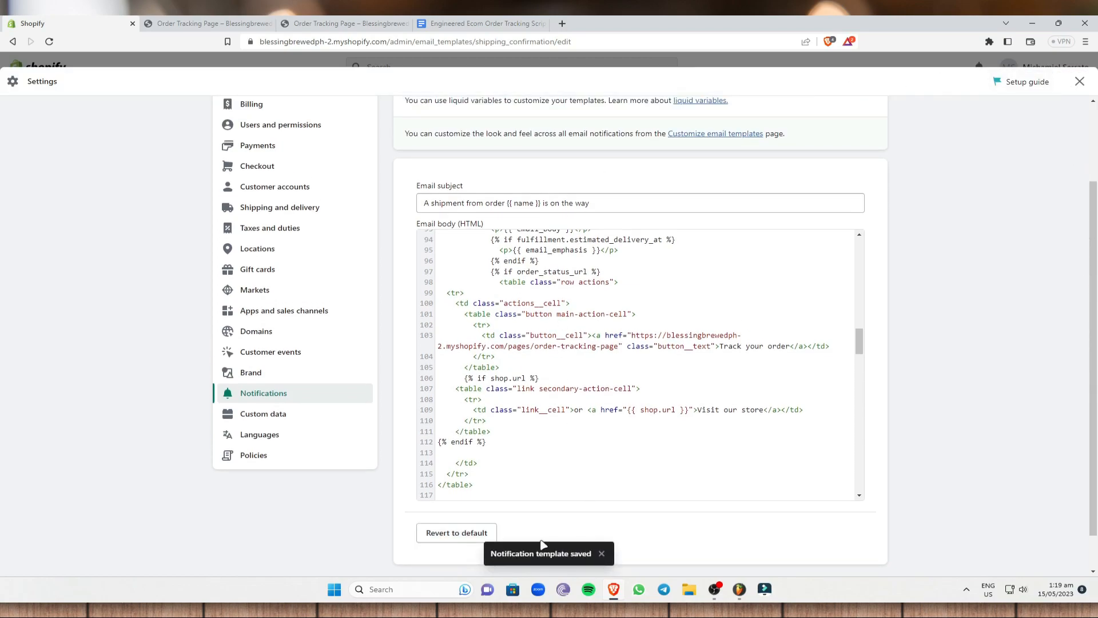
# Step: Preview the edited Shipping confirmation email, check it alongside the Google Docs script document, and close the preview
pyautogui.moveTo(859, 331); pyautogui.dragTo(858, 268)
pyautogui.moveTo(1092, 278); pyautogui.dragTo(1075, 136)
pyautogui.click(873, 130)
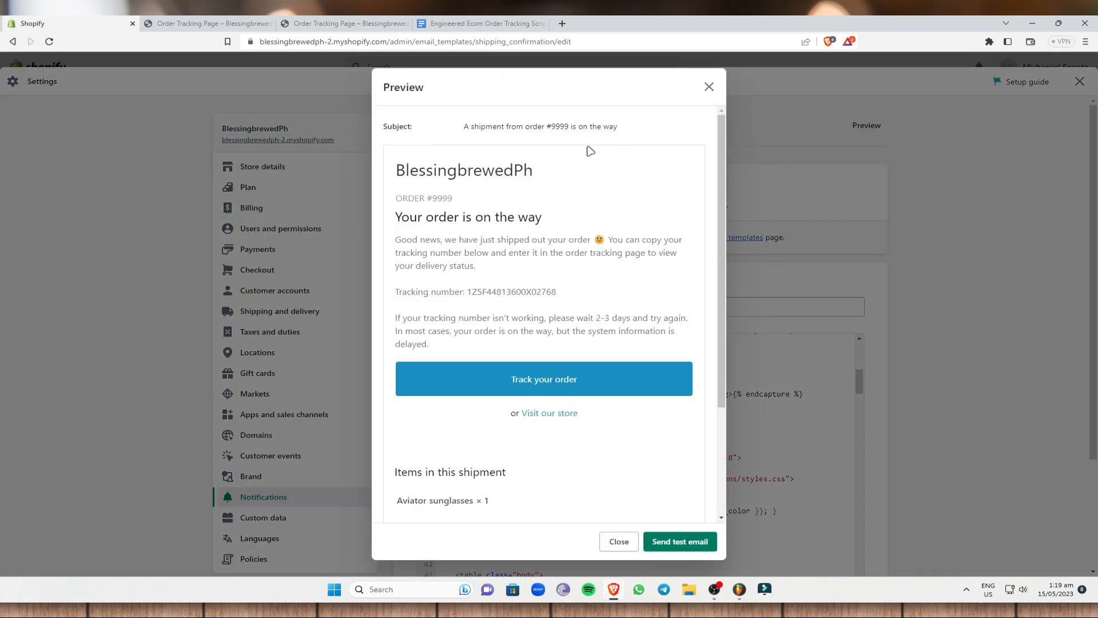
pyautogui.click(481, 23)
pyautogui.scroll(10, 566, 337)
pyautogui.click(115, 24)
pyautogui.click(466, 24)
pyautogui.click(79, 23)
pyautogui.moveTo(718, 178); pyautogui.dragTo(702, 147)
pyautogui.click(709, 87)
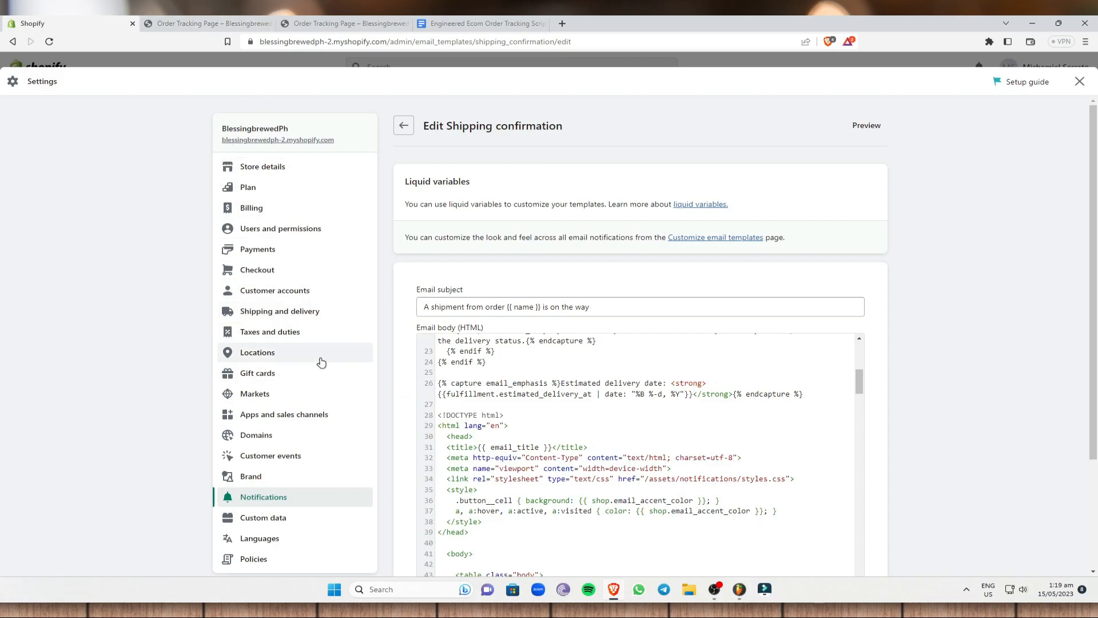
# Step: Leave the settings, open the live online store in a new tab, and close the old Order Tracking Page tabs
pyautogui.click(1079, 81)
pyautogui.click(109, 277)
pyautogui.click(119, 277)
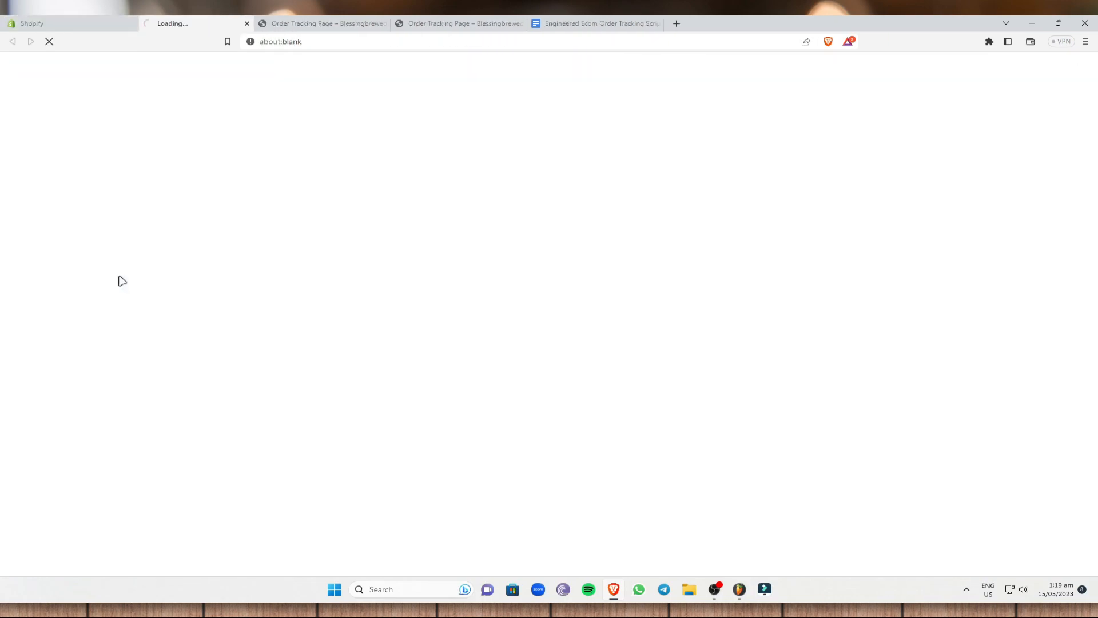
pyautogui.click(407, 24)
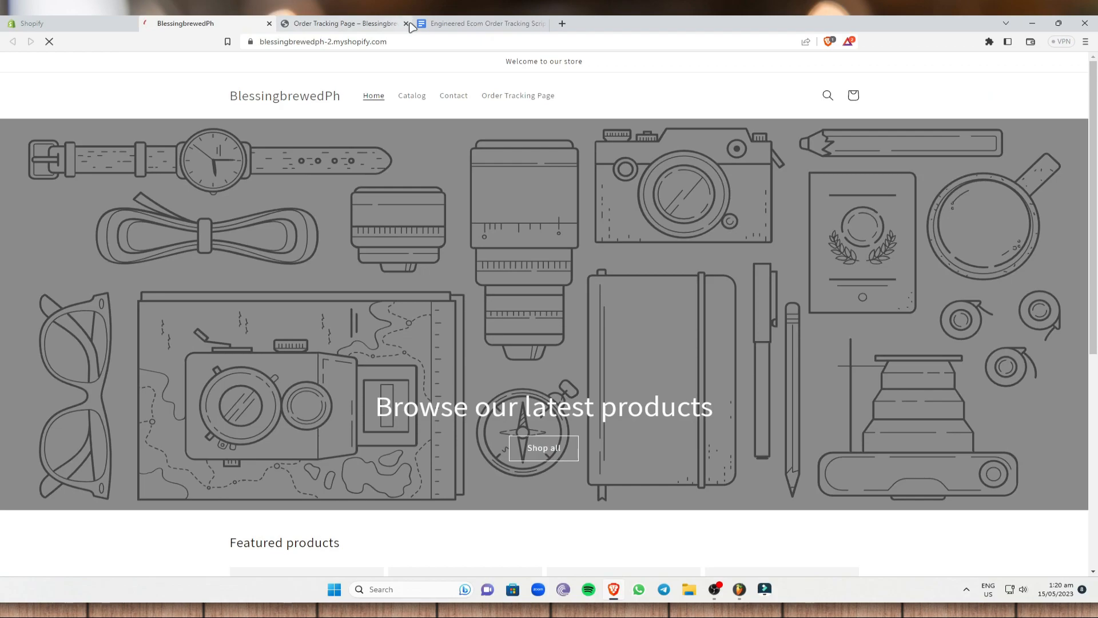
pyautogui.click(408, 24)
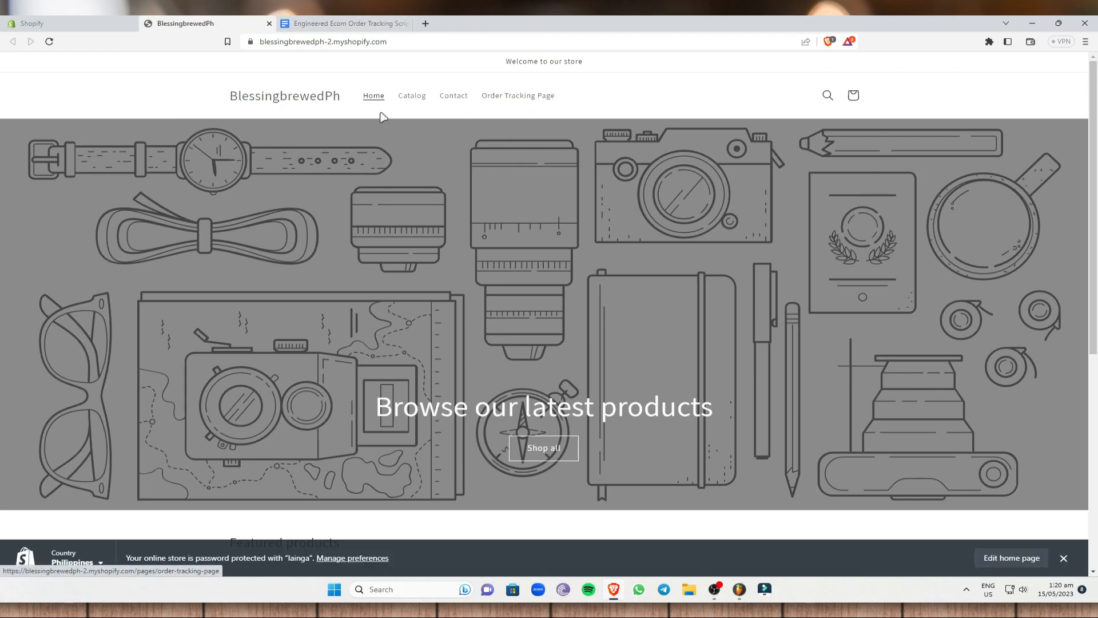
# Step: Open the Order Tracking Page from the storefront's main menu and test it by tracking the sample number 234235
pyautogui.click(490, 97)
pyautogui.click(549, 357)
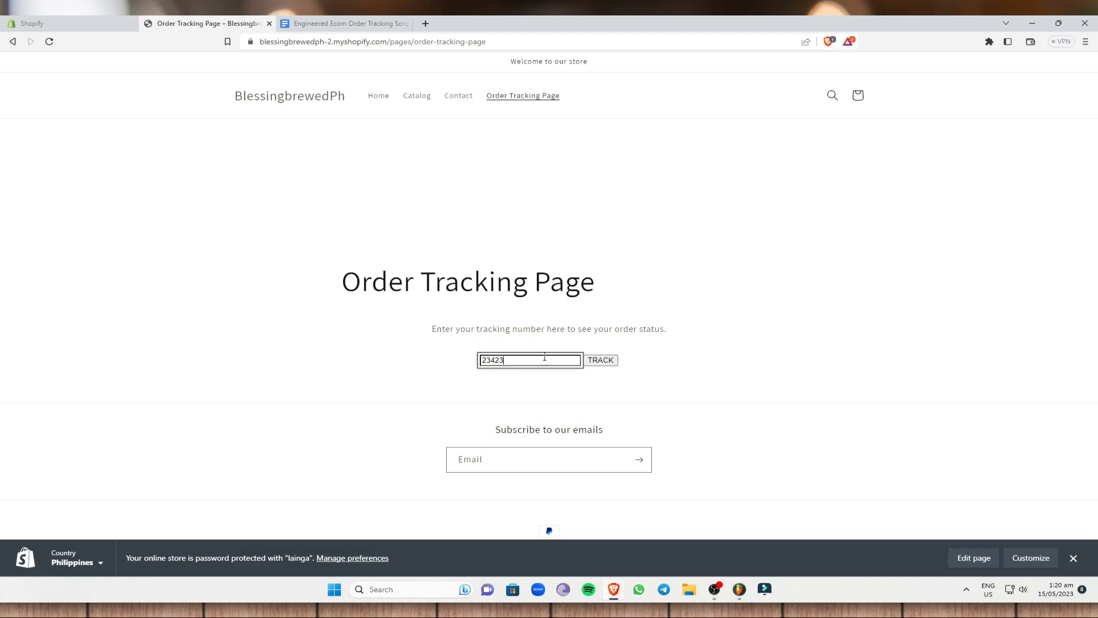
pyautogui.write('5')
pyautogui.click(598, 359)
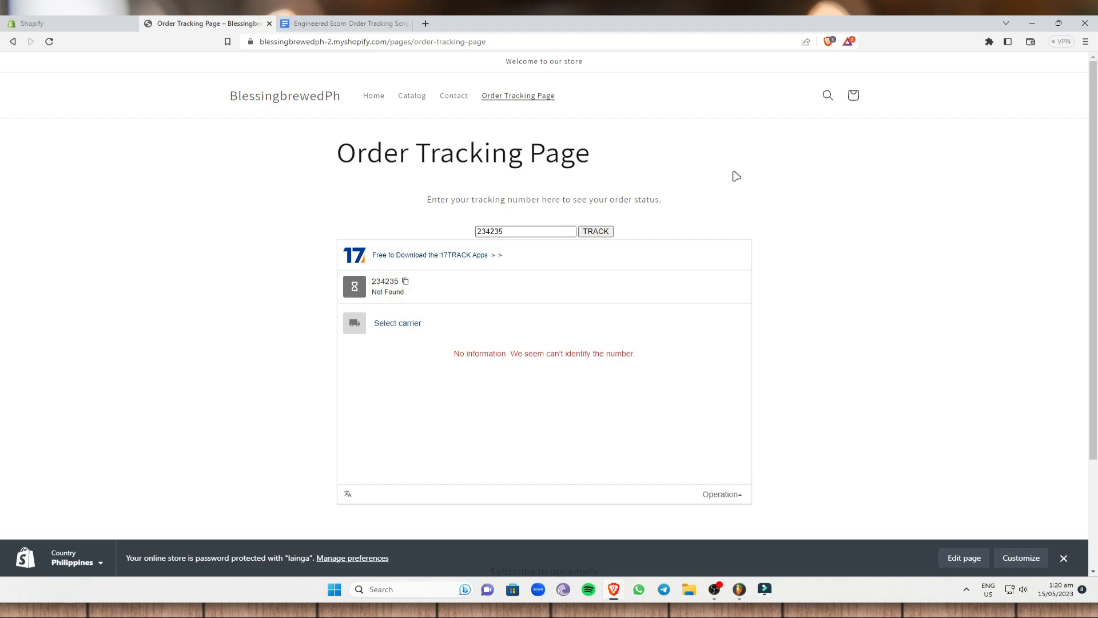
pyautogui.moveTo(566, 231); pyautogui.dragTo(294, 229)
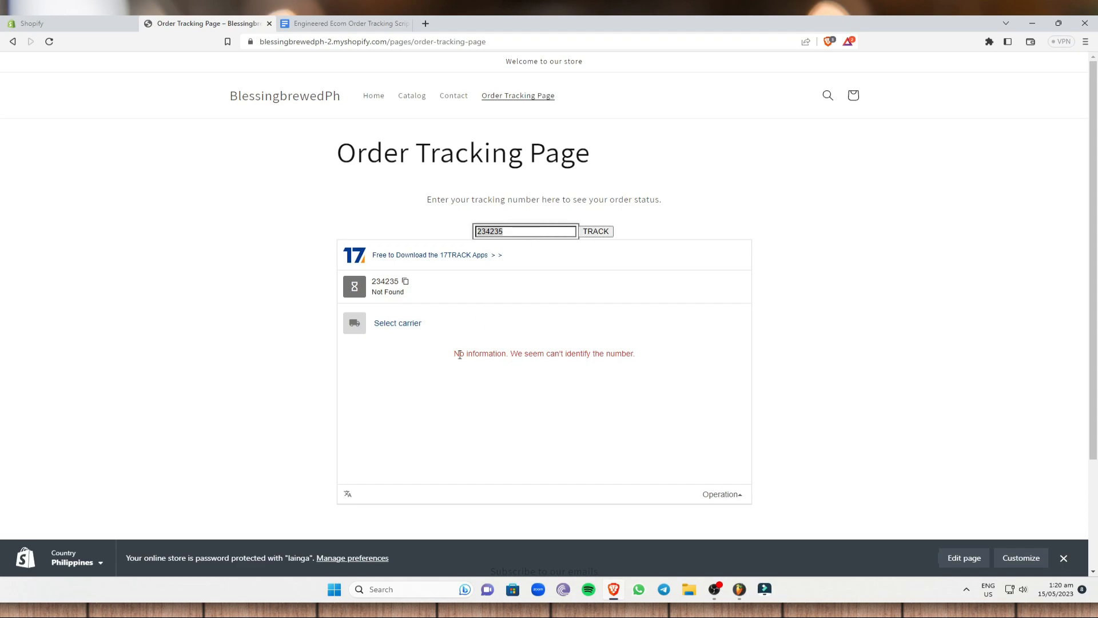
# Step: Return to the Shopify admin, open the Shipping confirmation notification in the settings, and review its email preview
pyautogui.click(74, 24)
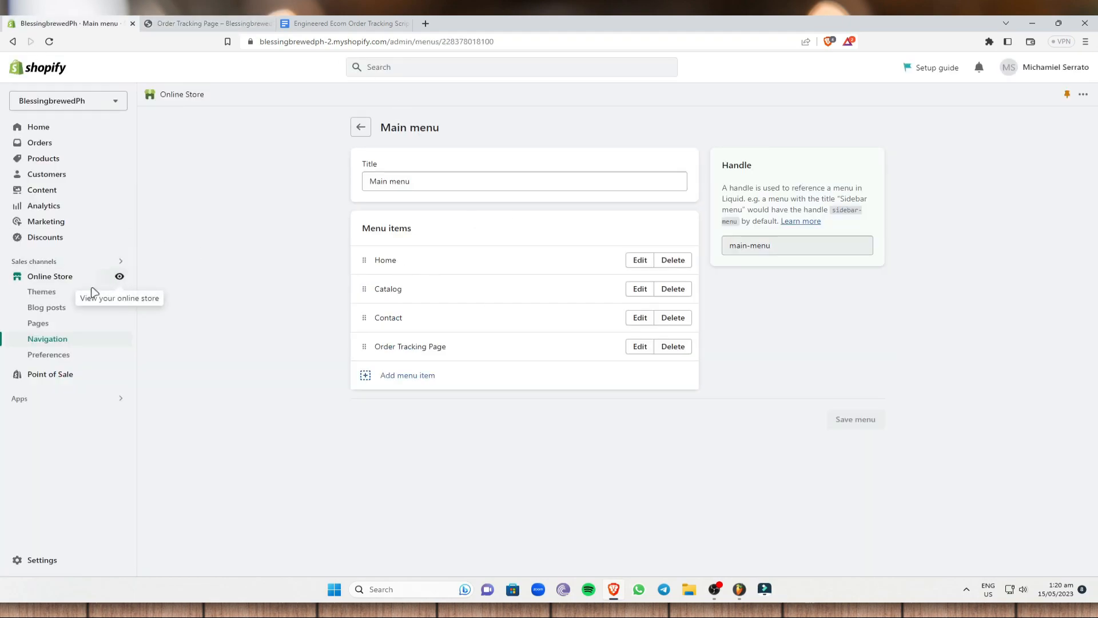
pyautogui.click(66, 345)
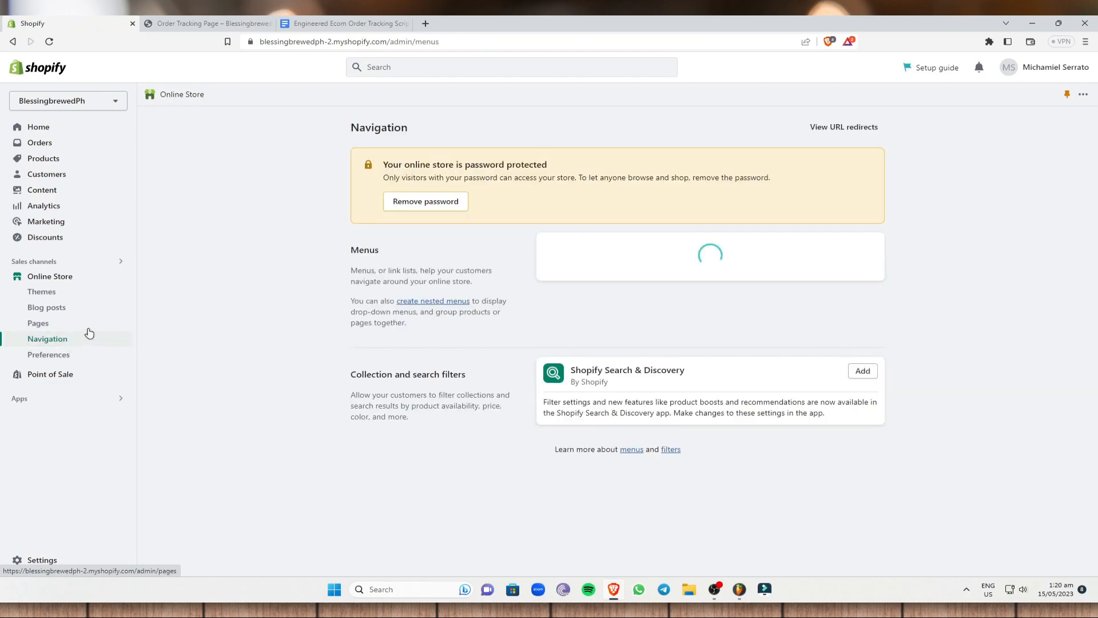
pyautogui.click(39, 552)
pyautogui.scroll(-2, 283, 418)
pyautogui.click(295, 387)
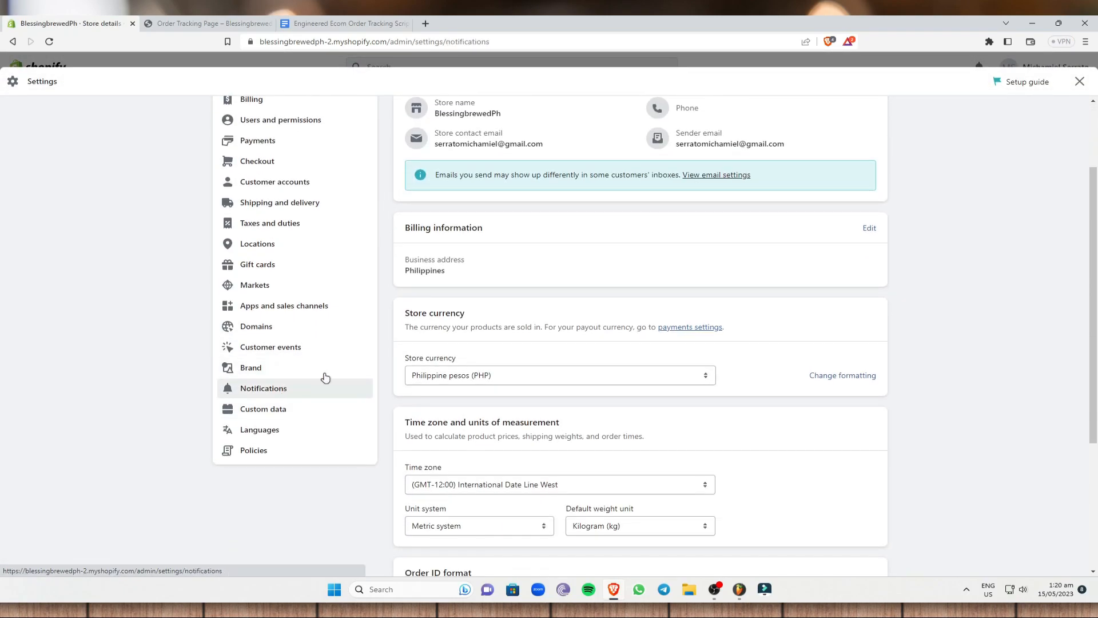
pyautogui.scroll(-8, 478, 354)
pyautogui.scroll(-1, 475, 343)
pyautogui.click(464, 281)
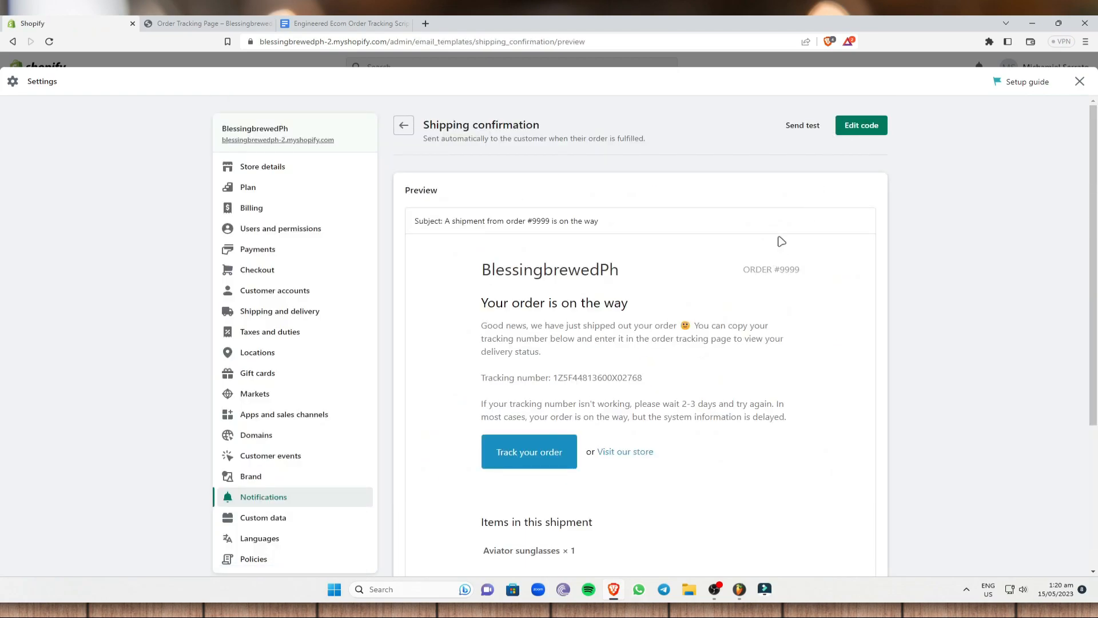
pyautogui.scroll(-3, 579, 276)
pyautogui.scroll(1, 579, 276)
pyautogui.moveTo(479, 161); pyautogui.dragTo(812, 467)
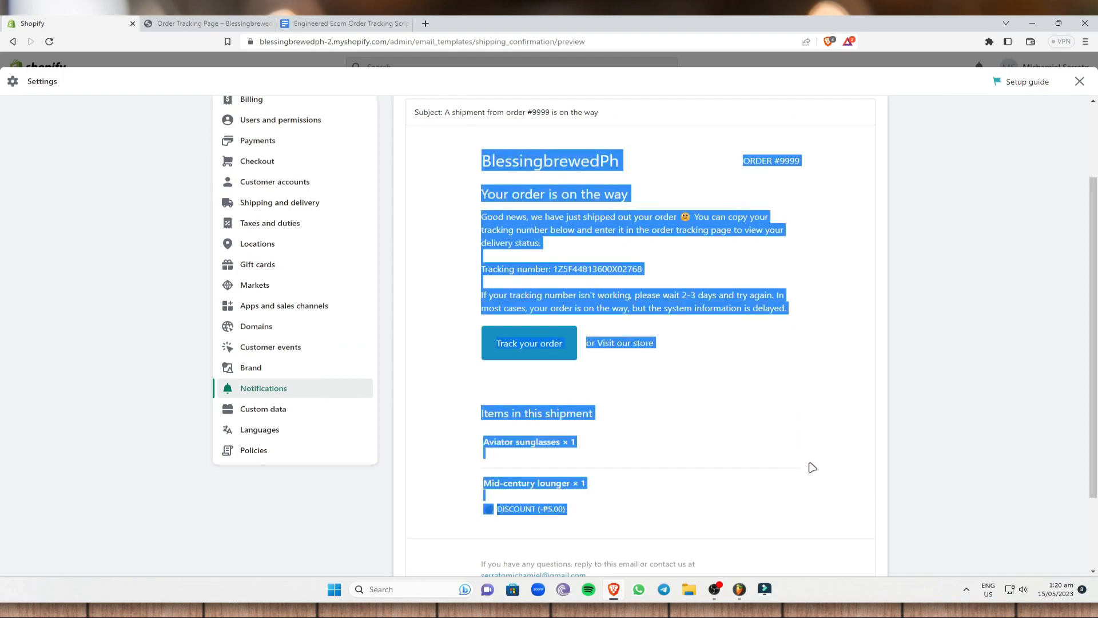
pyautogui.click(812, 467)
pyautogui.click(343, 23)
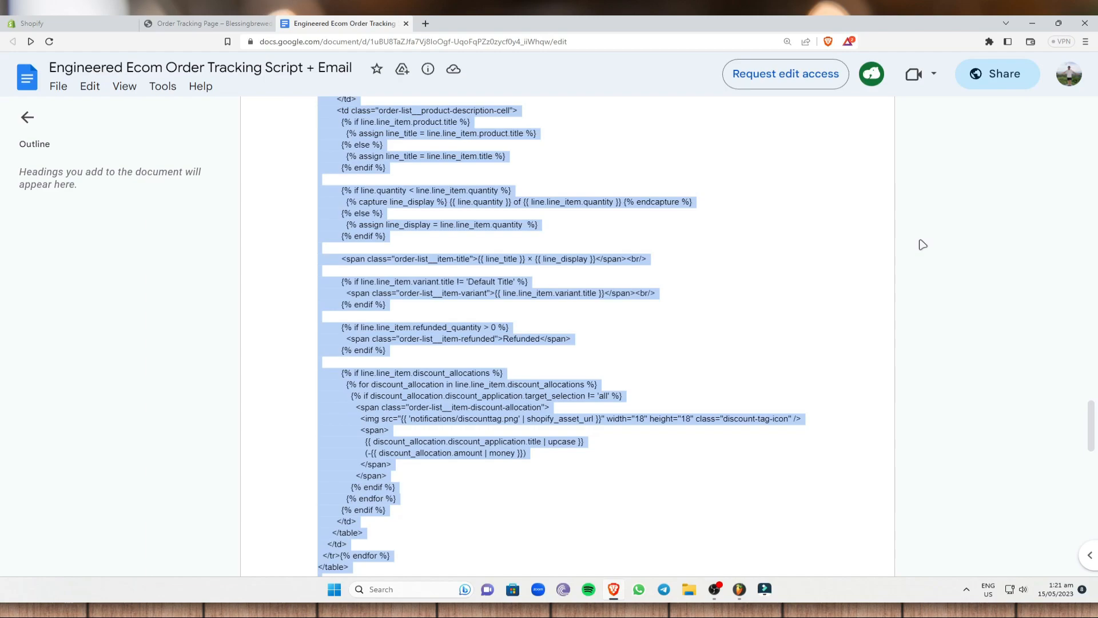
pyautogui.click(252, 23)
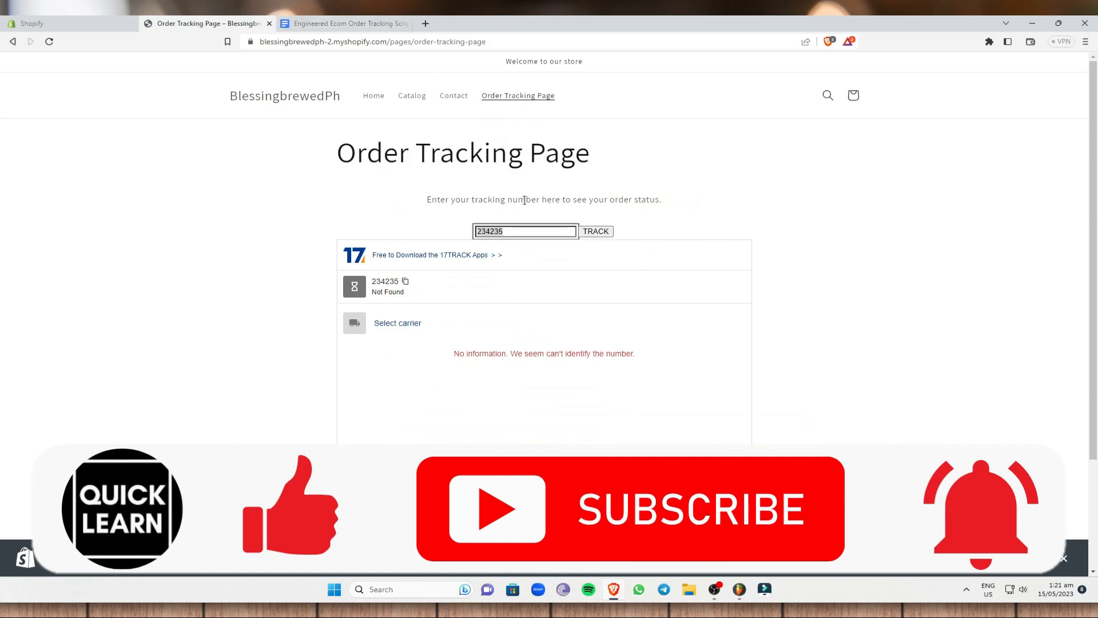